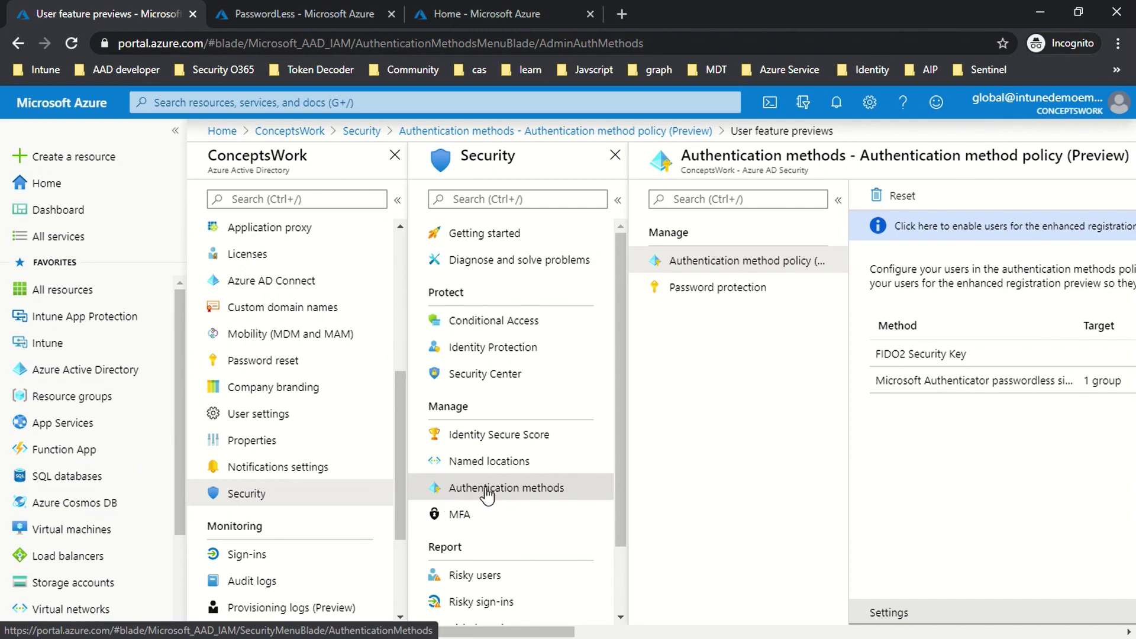
Step: Confirm the enhanced security-info preview is limited to the PasswordLess group, then show the PasswordLess group's page
left_click_drag(545, 632, 693, 632)
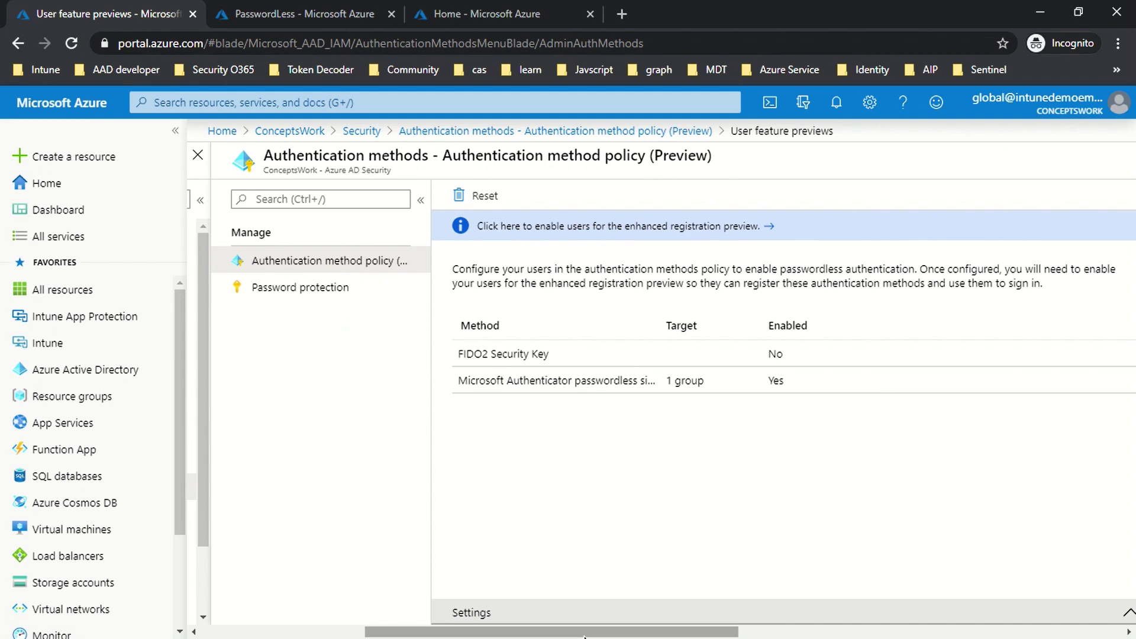
left_click_drag(583, 636, 786, 623)
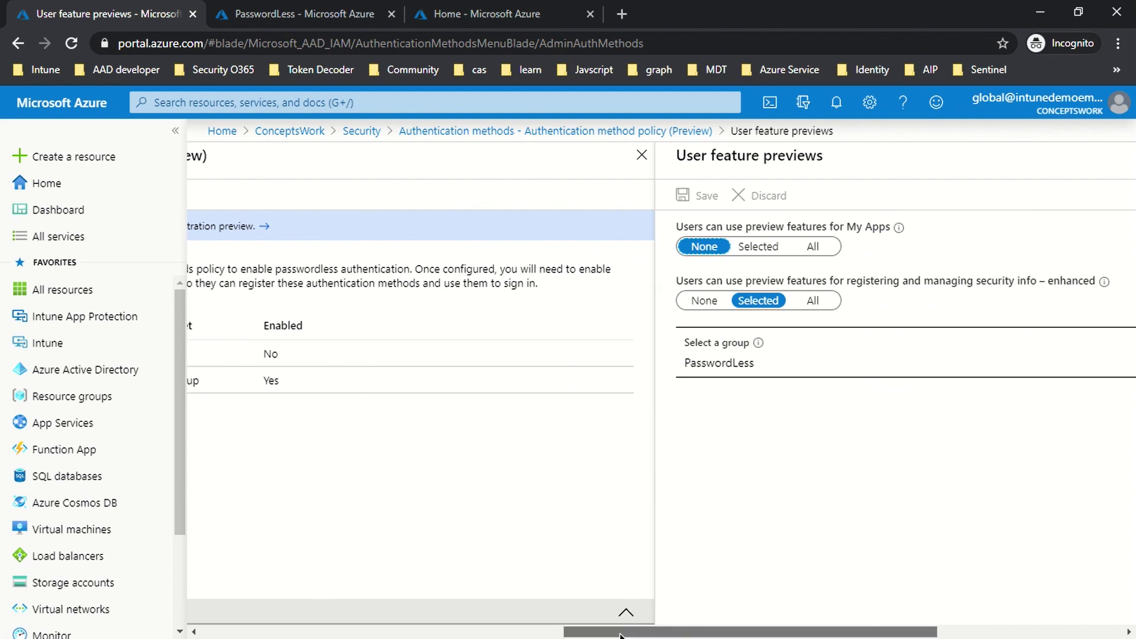
left_click_drag(621, 632, 718, 632)
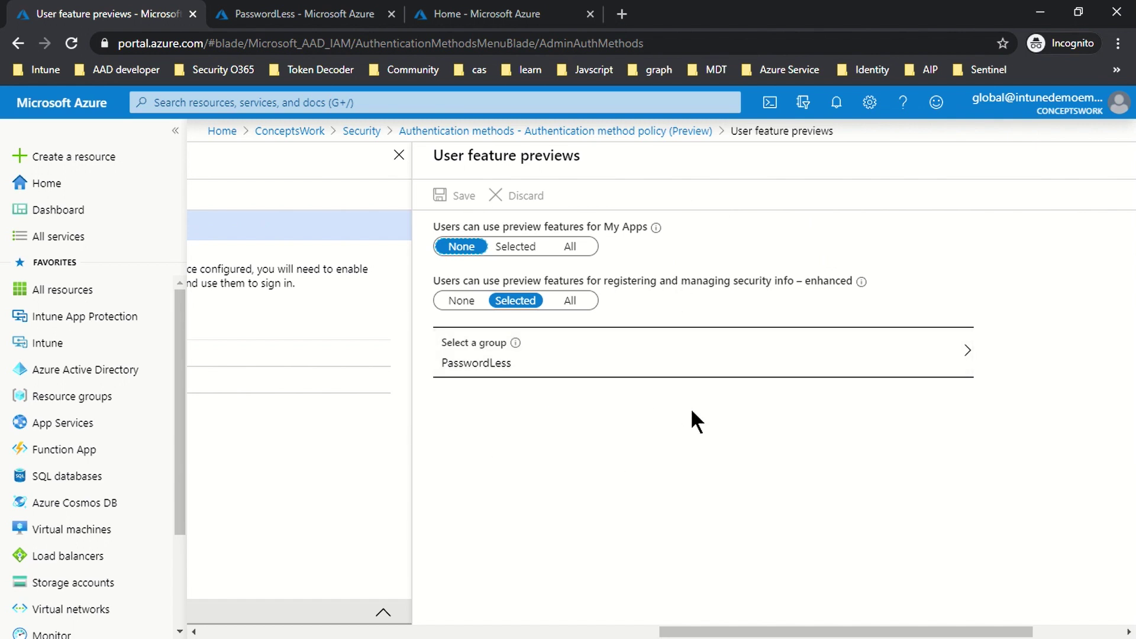
left_click(254, 15)
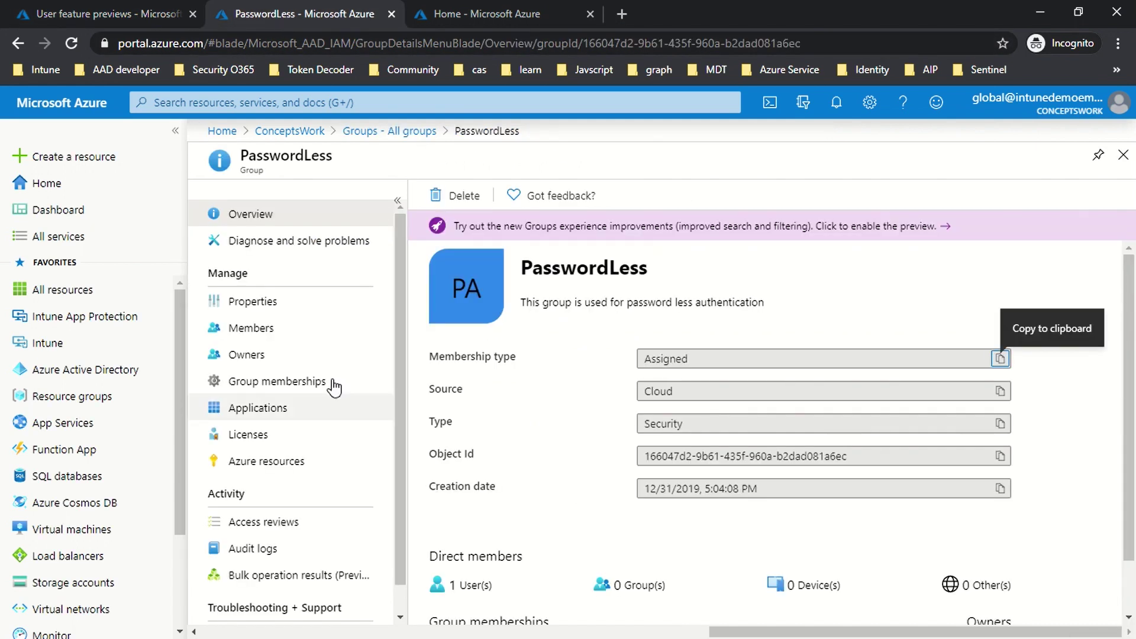
Step: Check that PasswordLess has one member user, then start a web address in the guest window
left_click(239, 329)
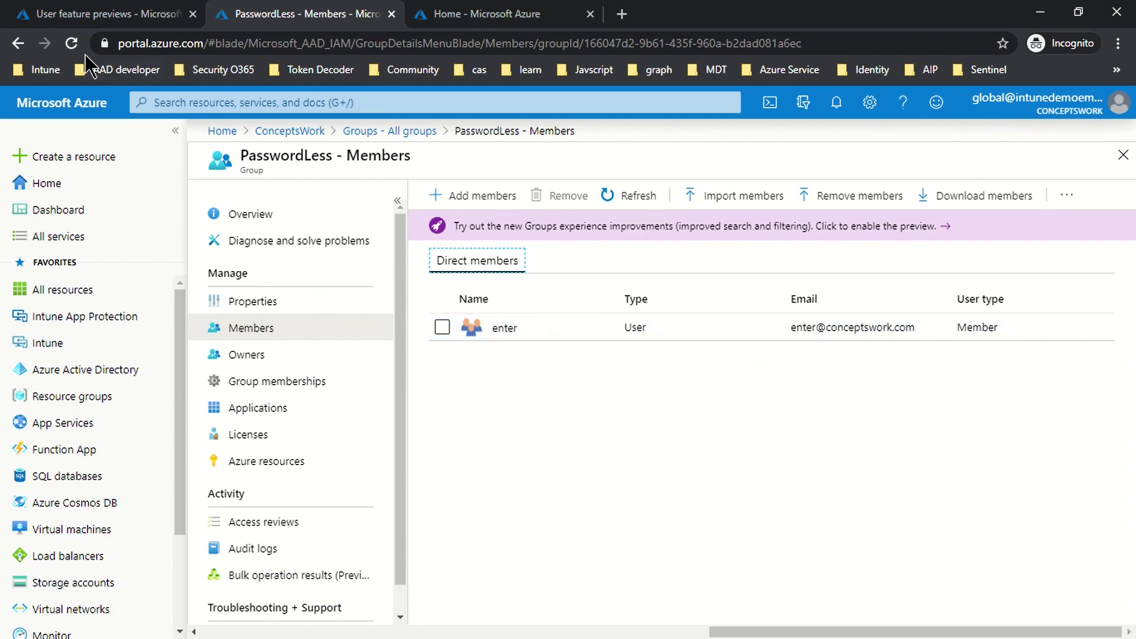
left_click(83, 14)
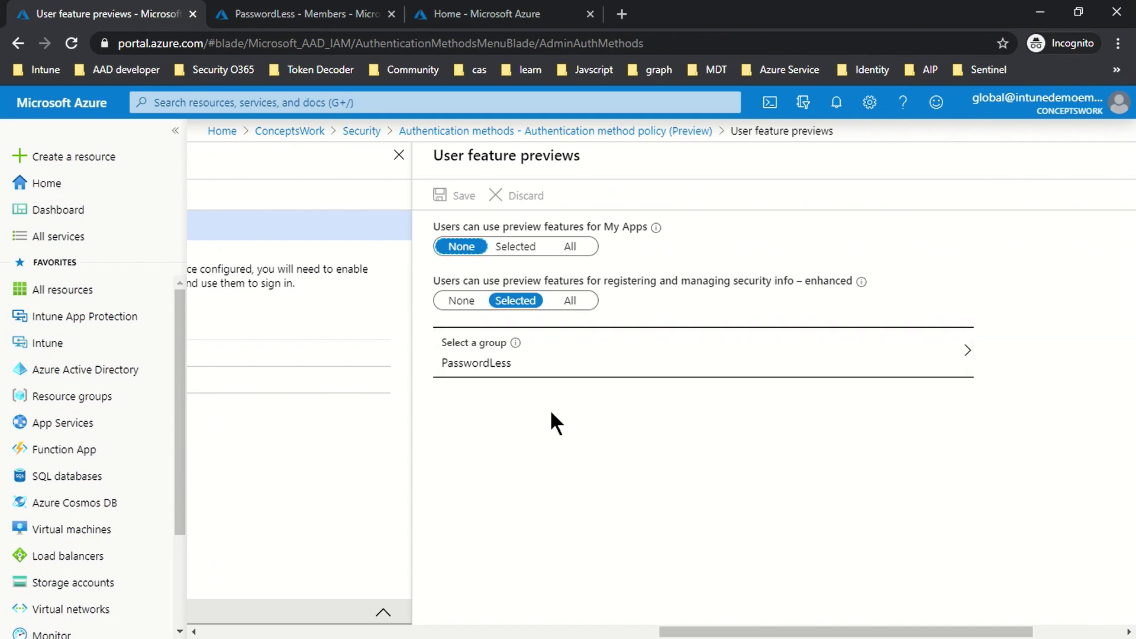
left_click(295, 13)
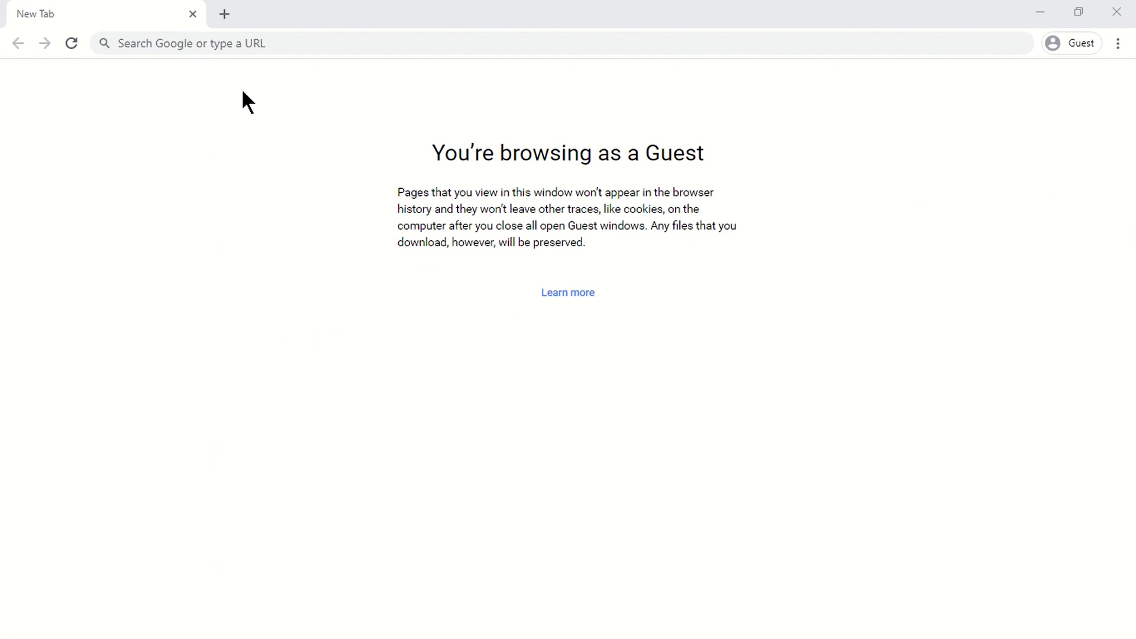
left_click(241, 43)
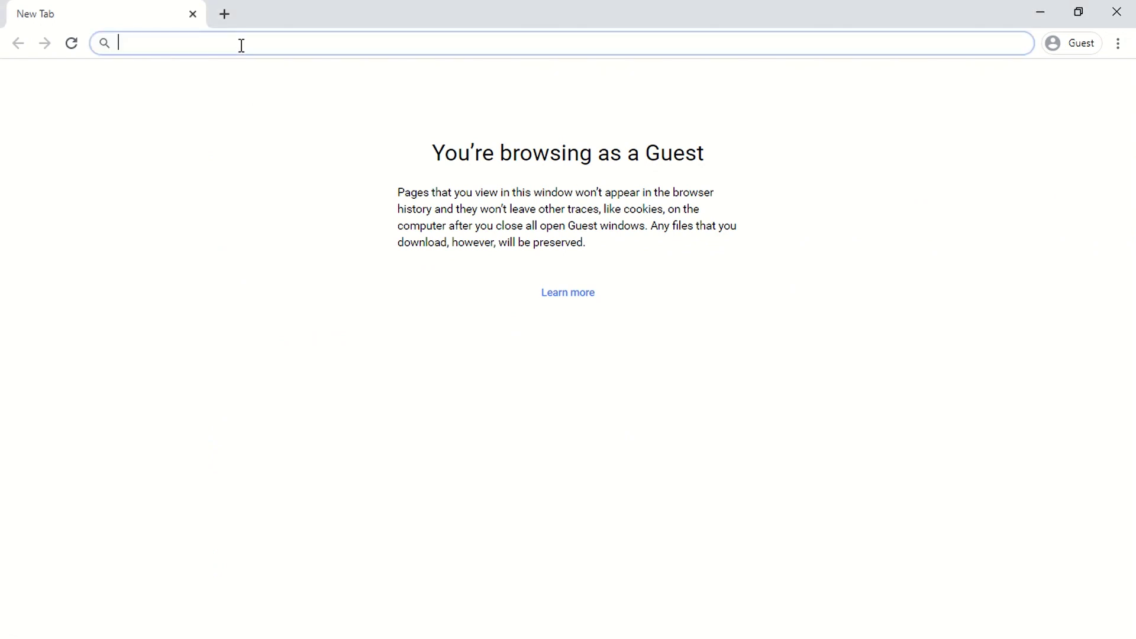
Step: Go to aka.ms/mysecurityinfo in the guest window
type("aka.")
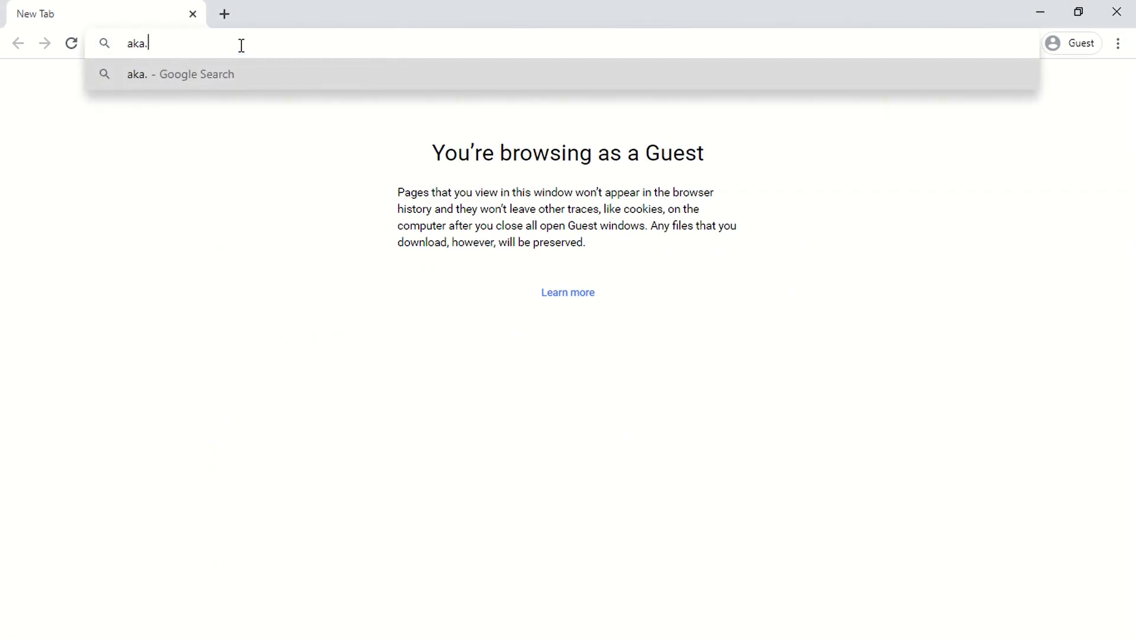
type("ms/mysecurt")
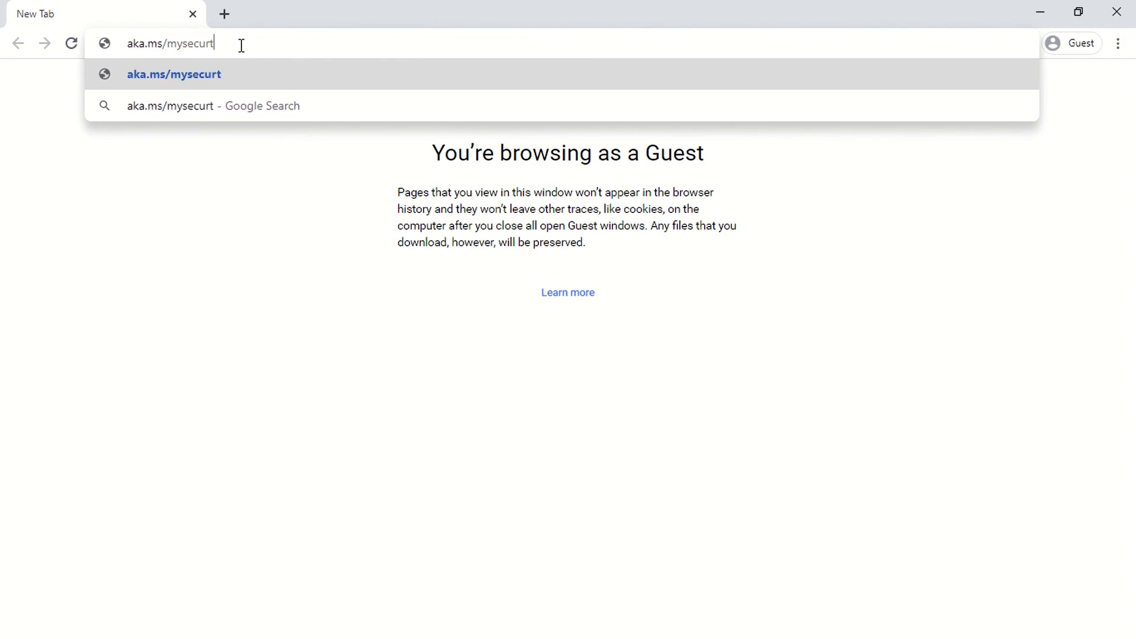
key("BackSpace")
type("ityinfo")
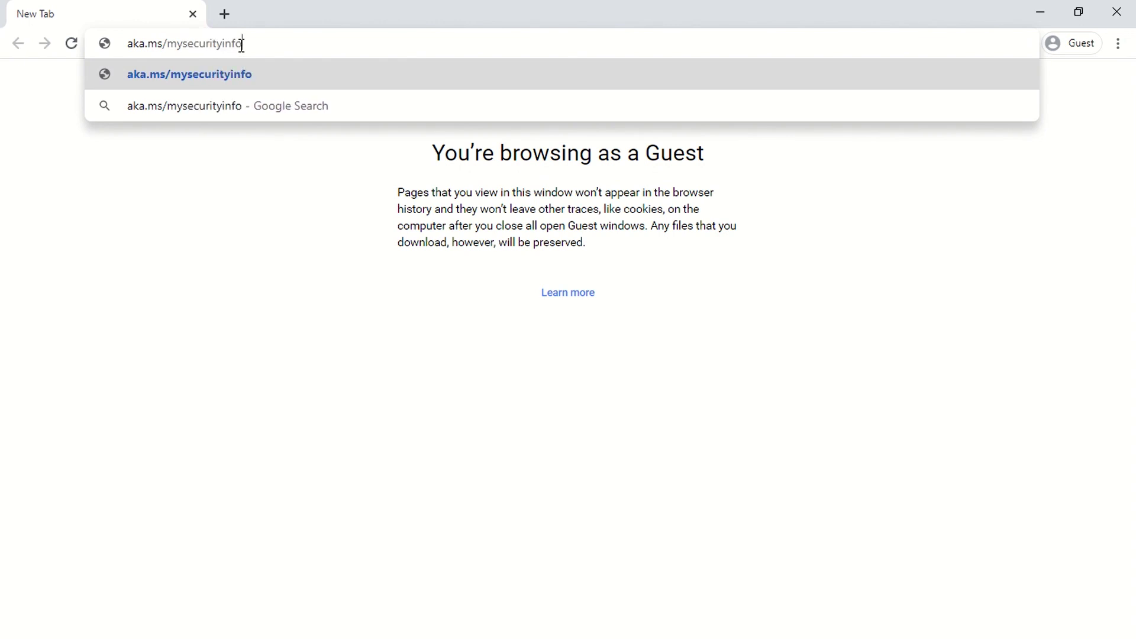
key("Return")
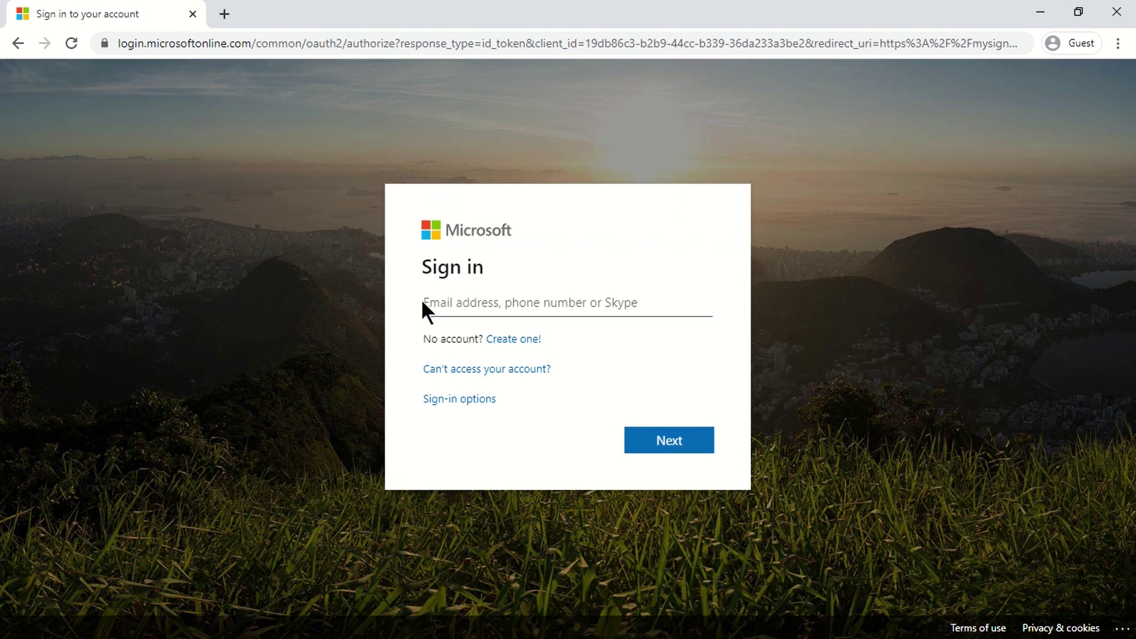
Step: Sign in with the test account's e-mail and password, choosing to stay signed in
left_click(463, 302)
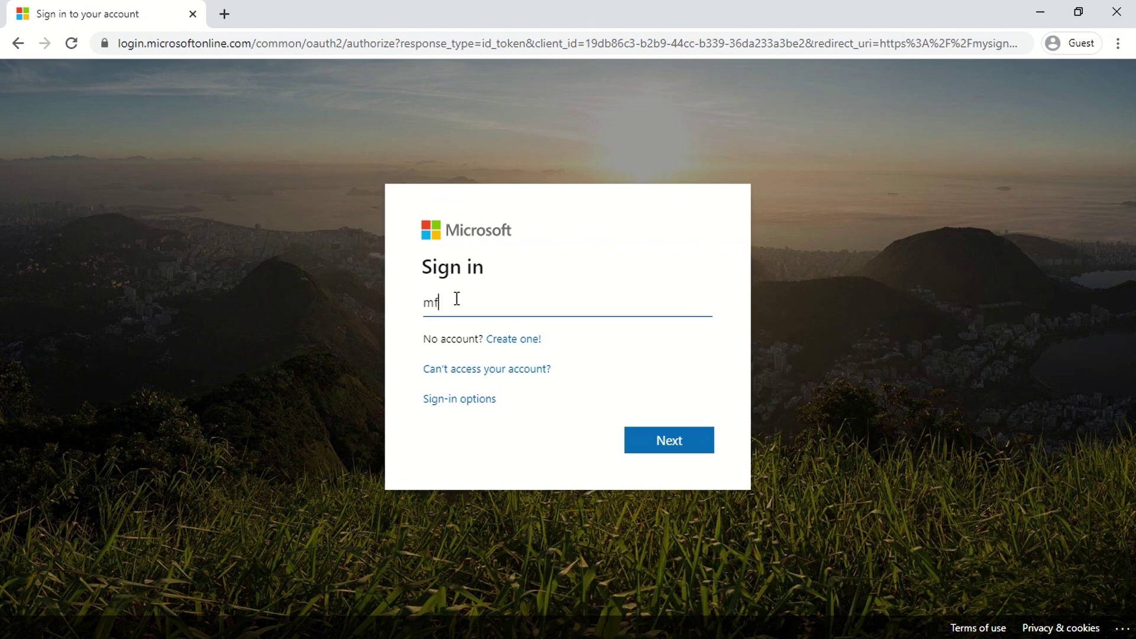
key("Return")
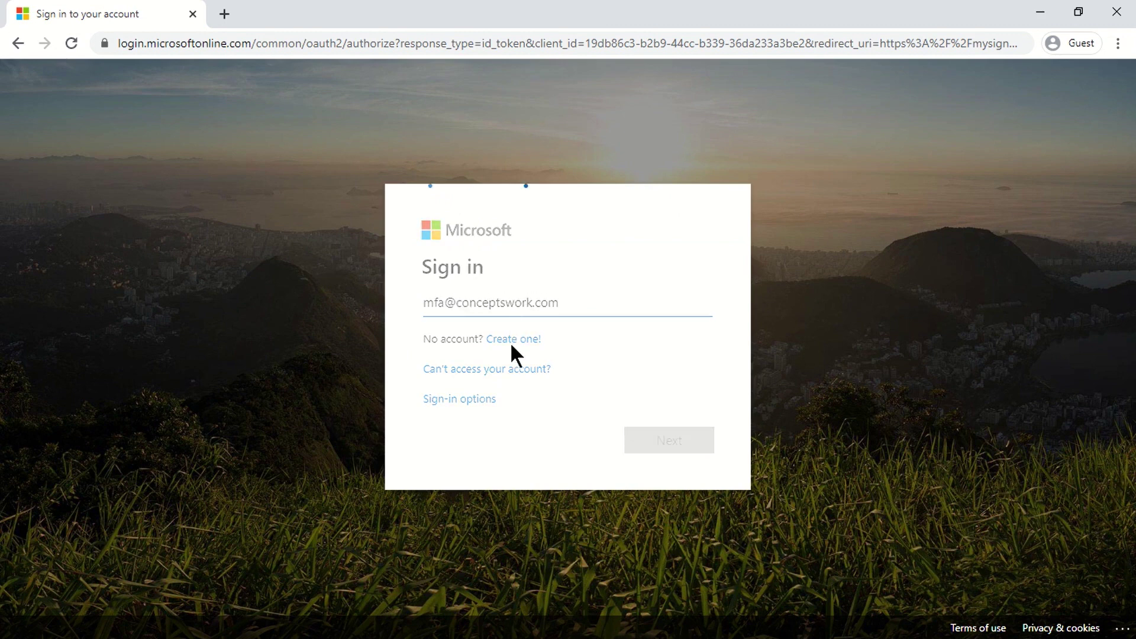
type("••••••••")
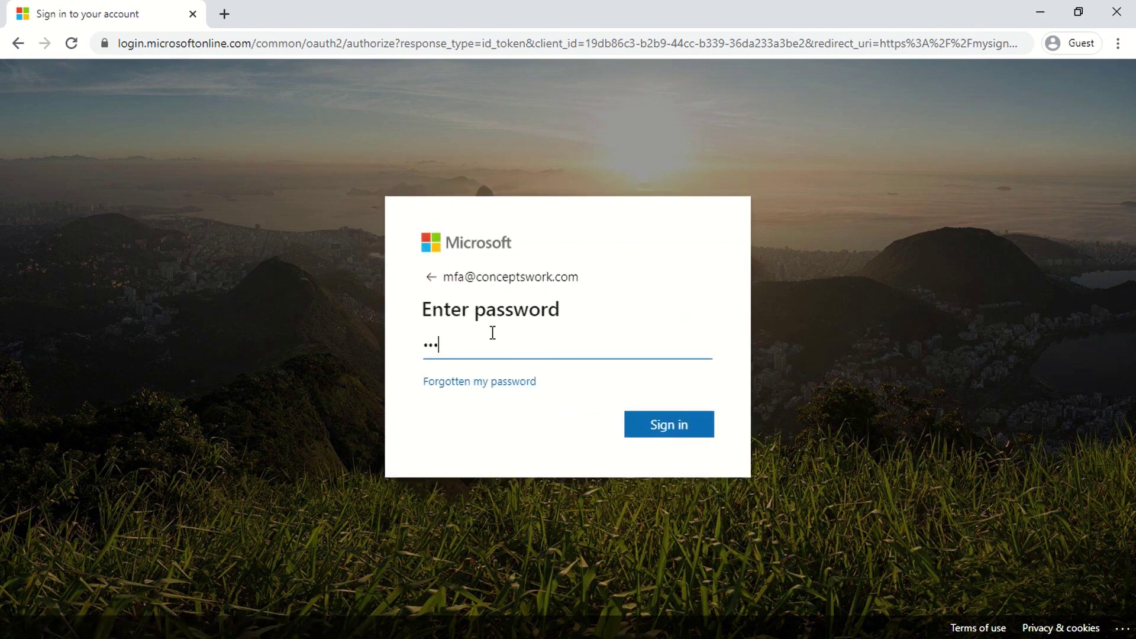
key("Return")
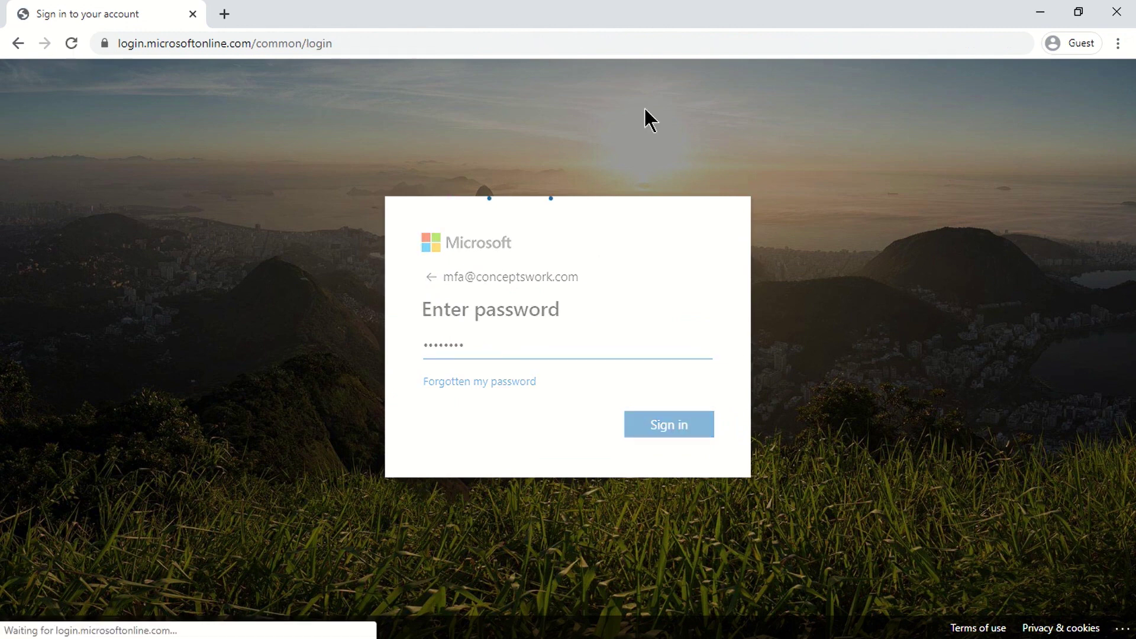
left_click(650, 430)
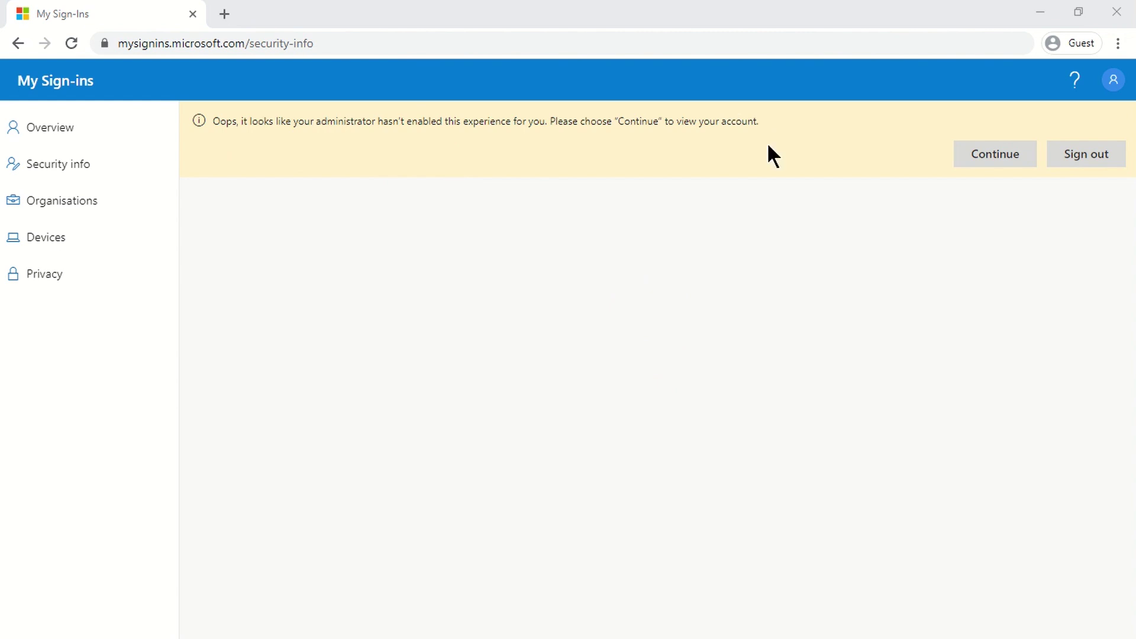
Step: Open Security info, see registration isn't enabled, sign out of the test account and close the guest window
left_click(36, 164)
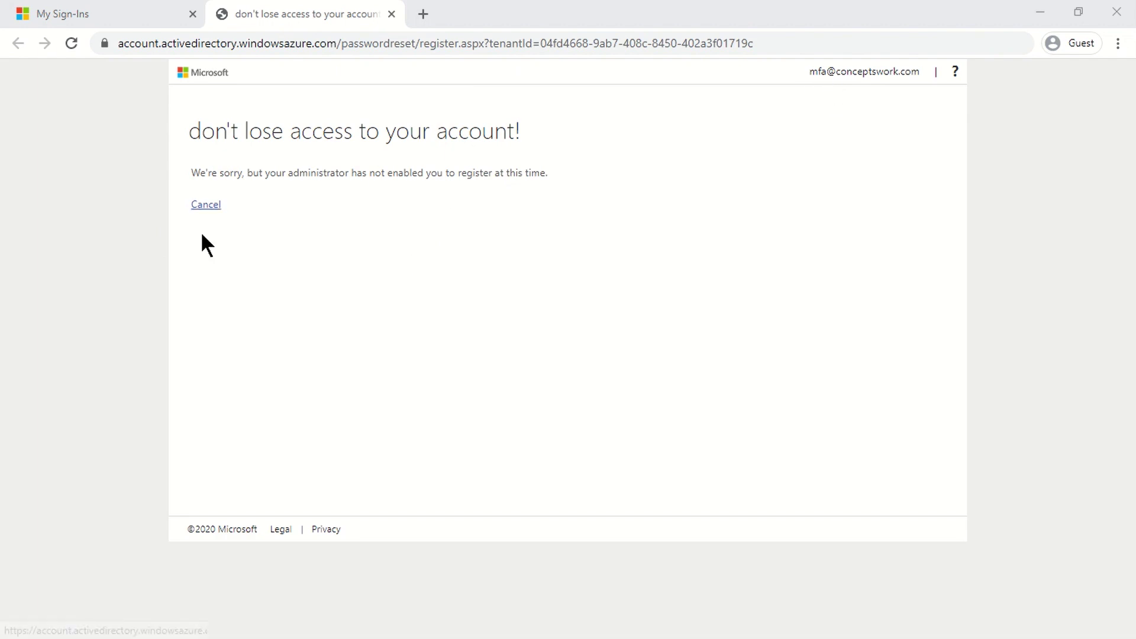
left_click(869, 74)
left_click(846, 98)
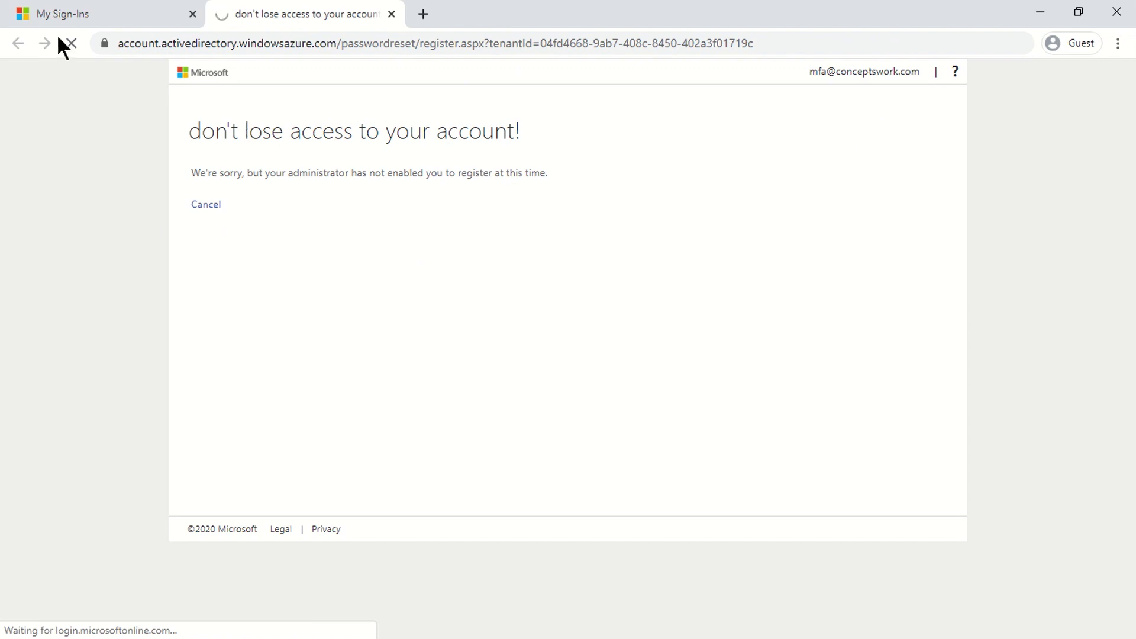
left_click(76, 13)
left_click(1090, 153)
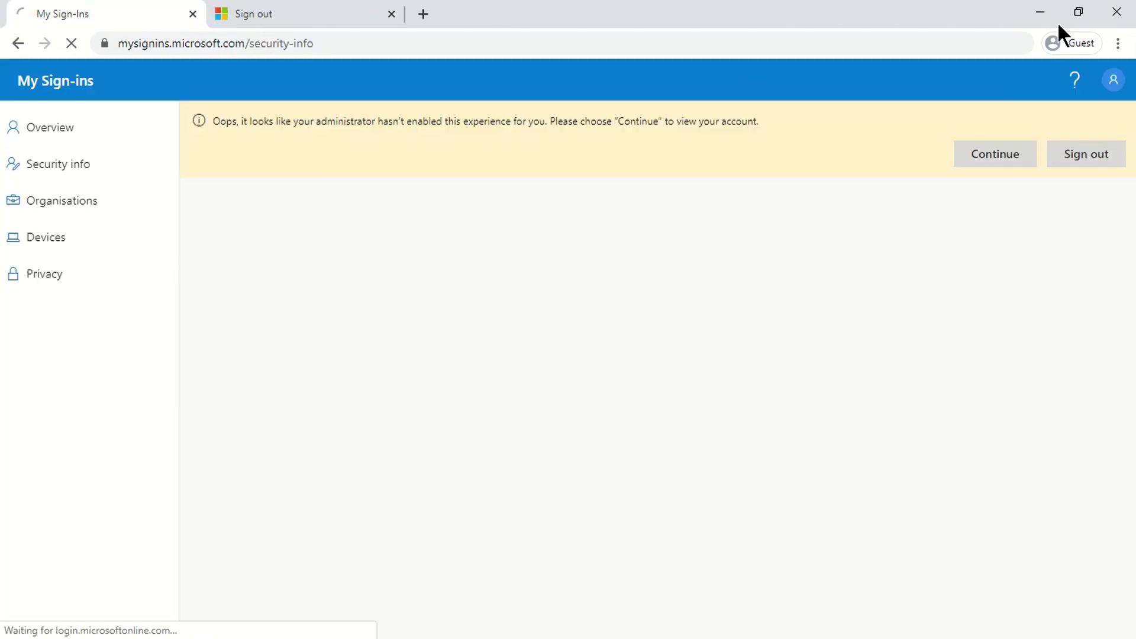
left_click(1116, 12)
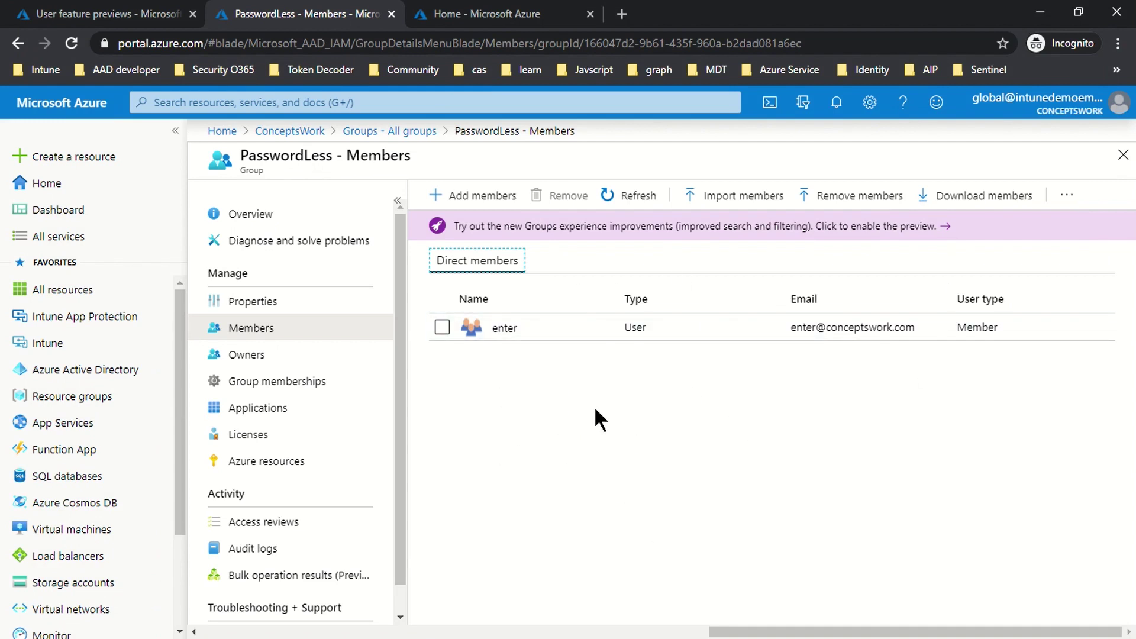
Step: Verify Microsoft Authenticator passwordless sign-in settings target PasswordLess, then go to the group's members page
left_click(93, 16)
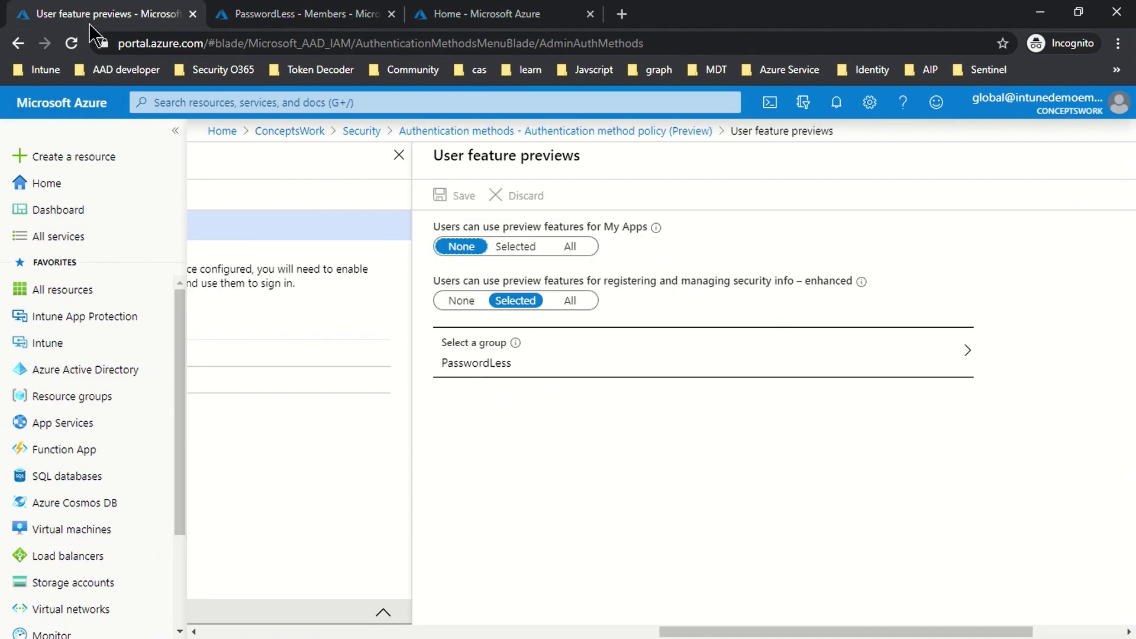
left_click(403, 632)
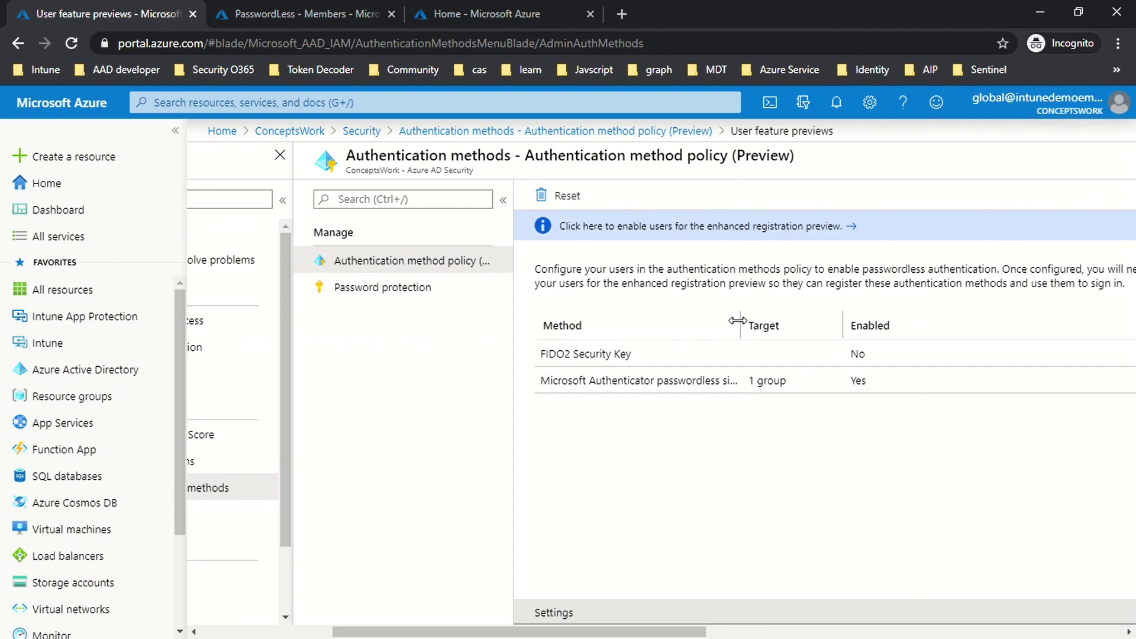
left_click_drag(800, 323, 811, 322)
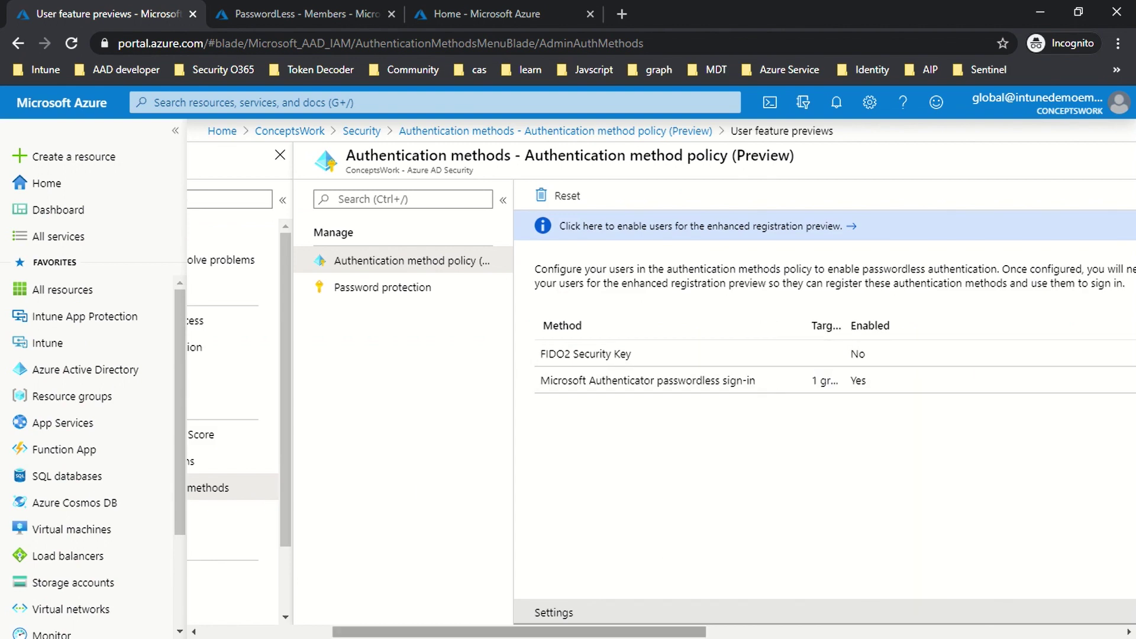
left_click_drag(486, 631, 332, 633)
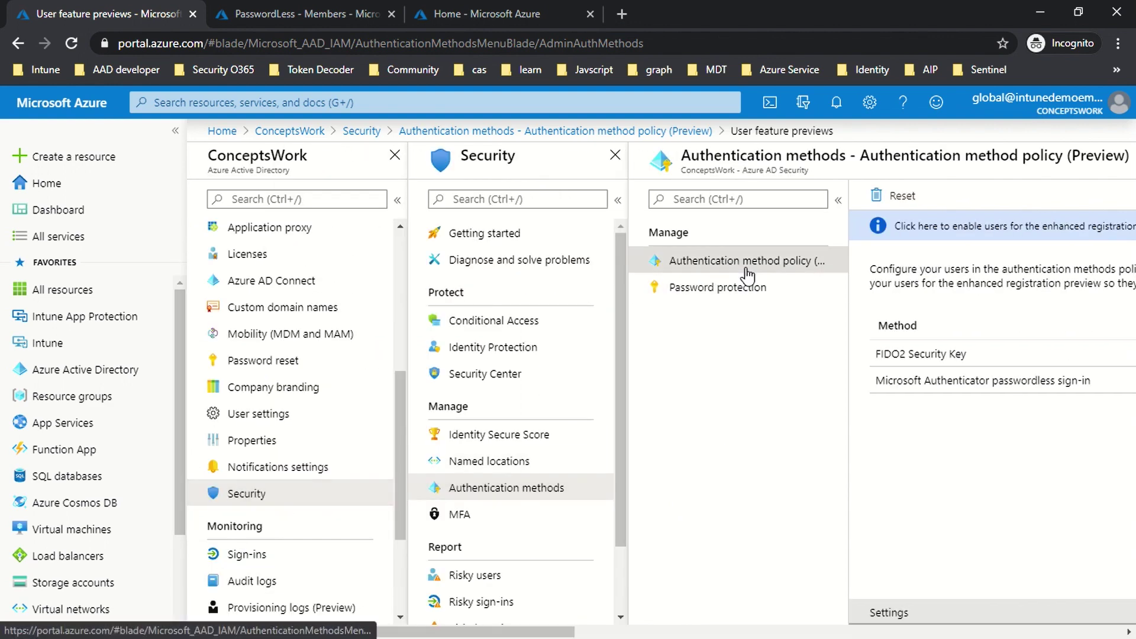
left_click_drag(497, 632, 664, 628)
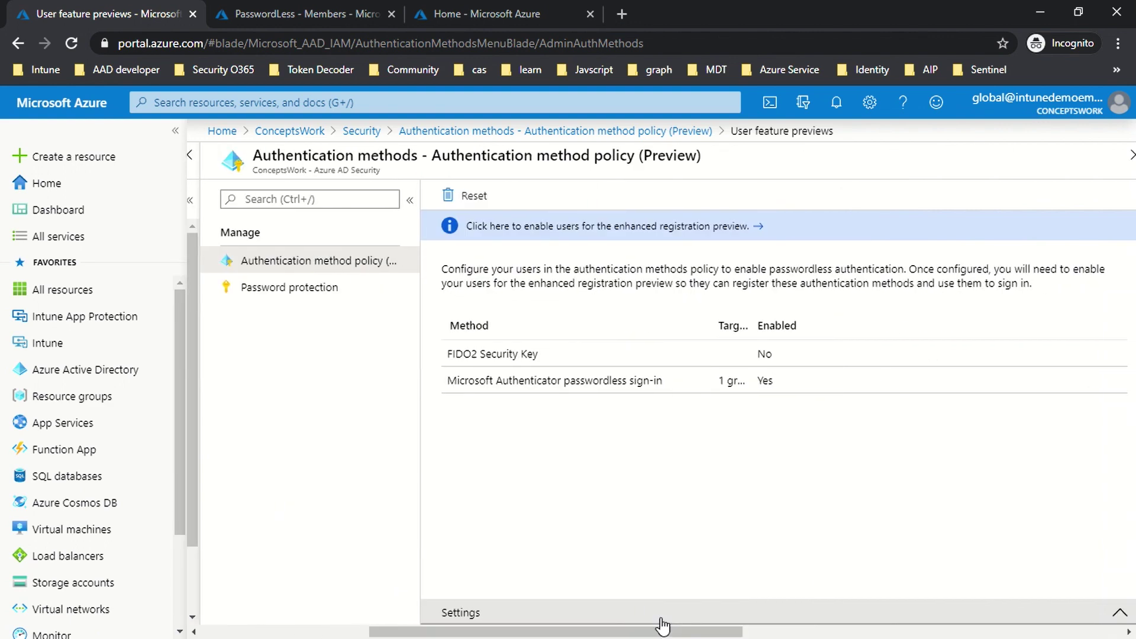
left_click(525, 387)
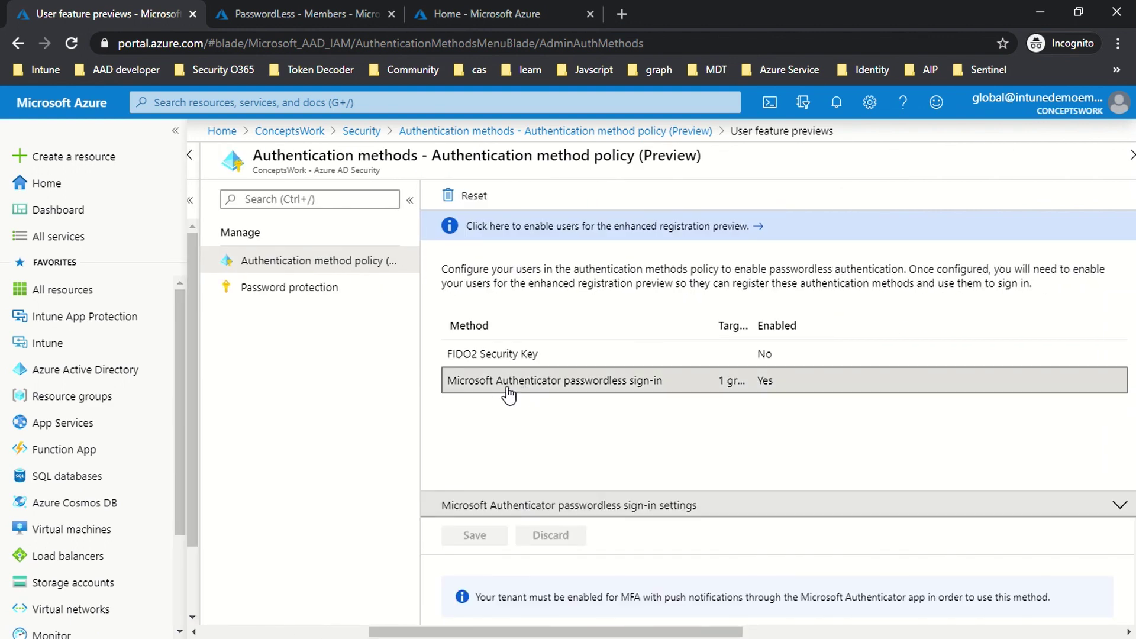
left_click_drag(680, 487, 667, 317)
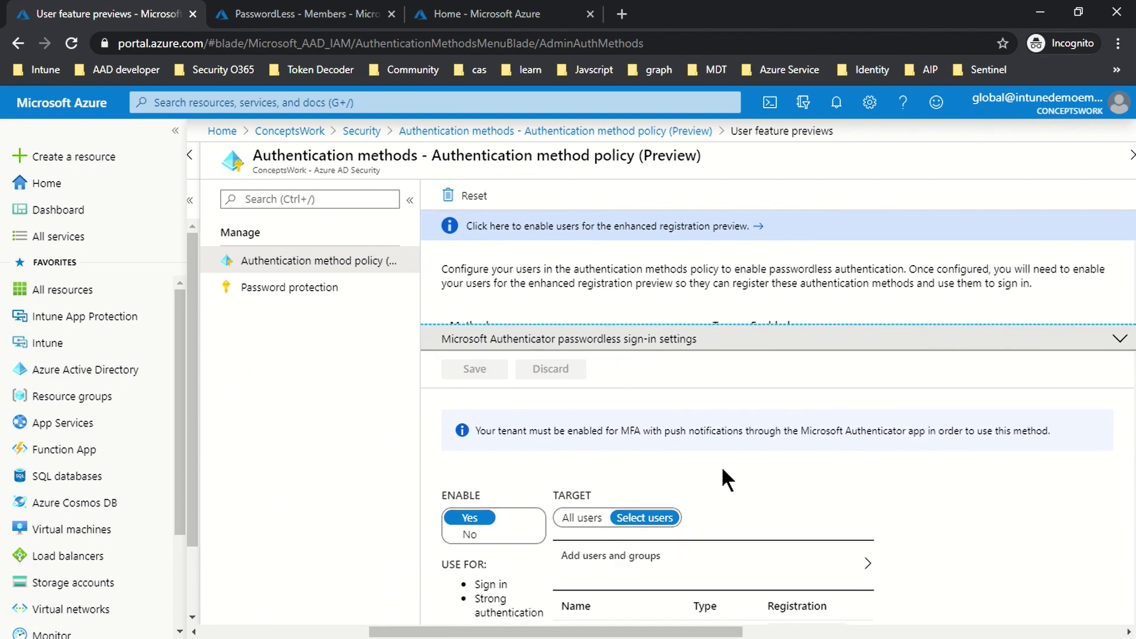
scroll(725, 471, "down", 1)
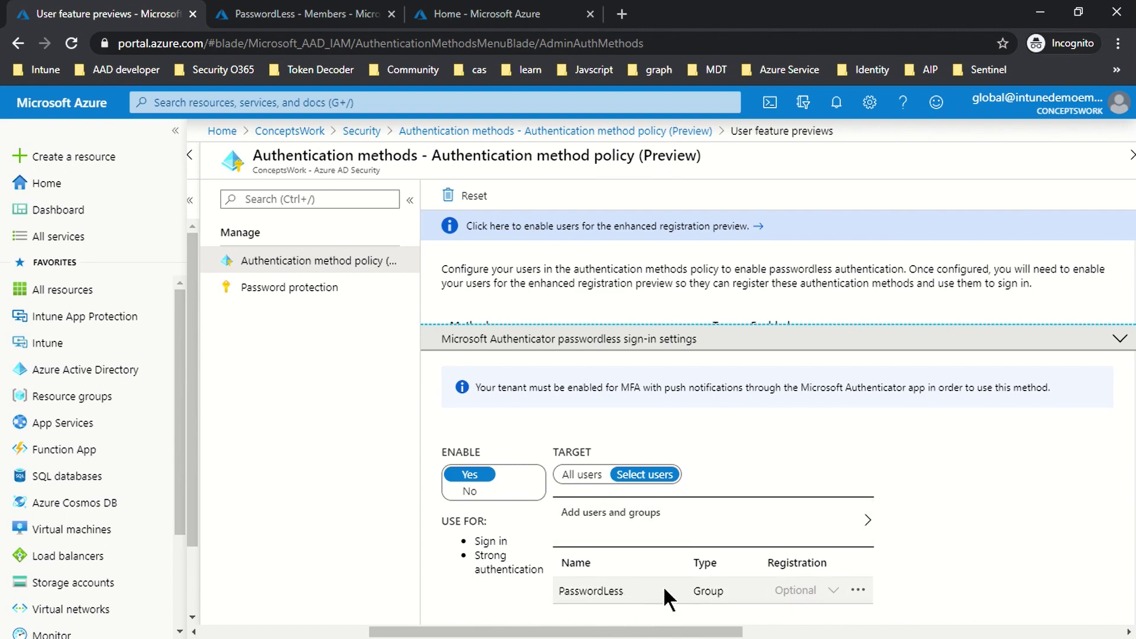
left_click(309, 24)
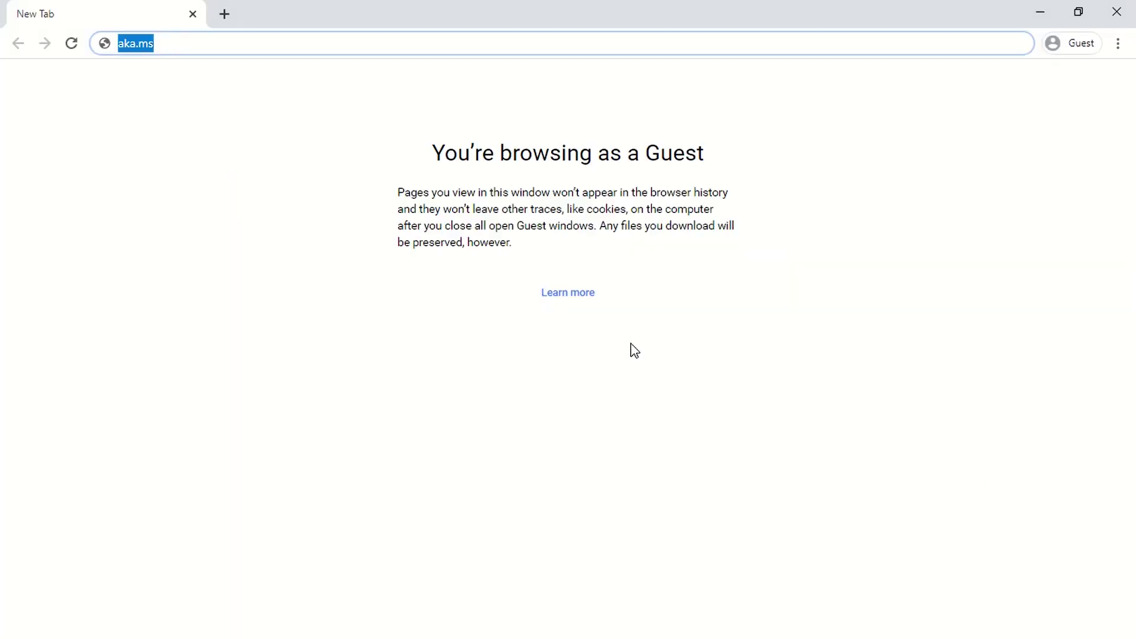
Step: Go to aka.ms/mysecurityinfo and sign in with the member user's e-mail and password, staying signed in
type("aka.m")
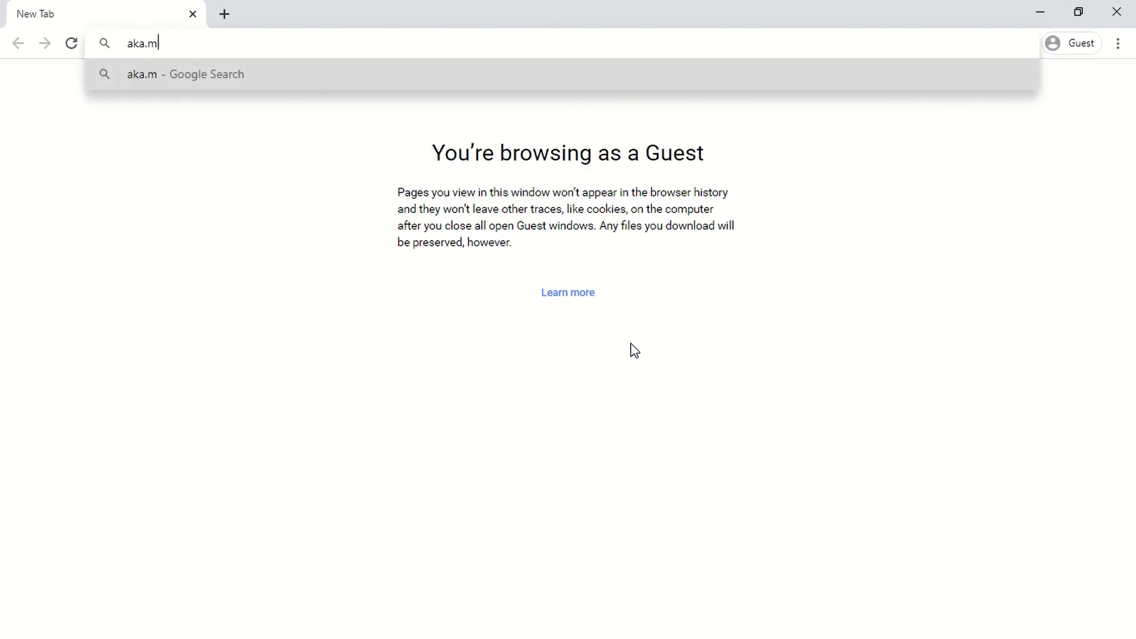
type("s/myse")
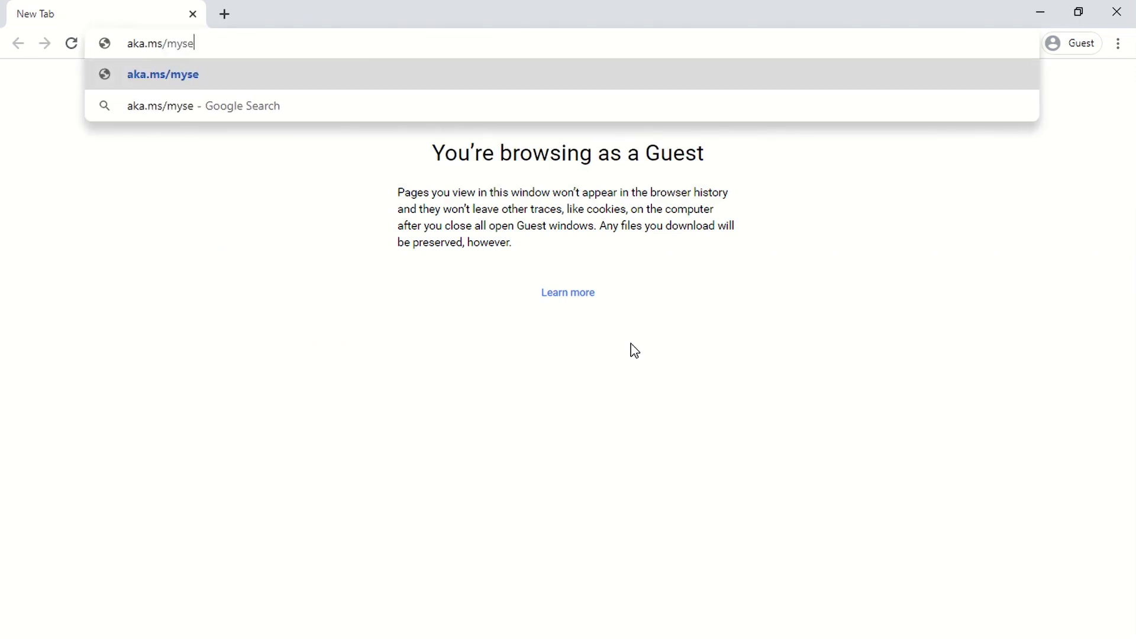
type("curityinfo")
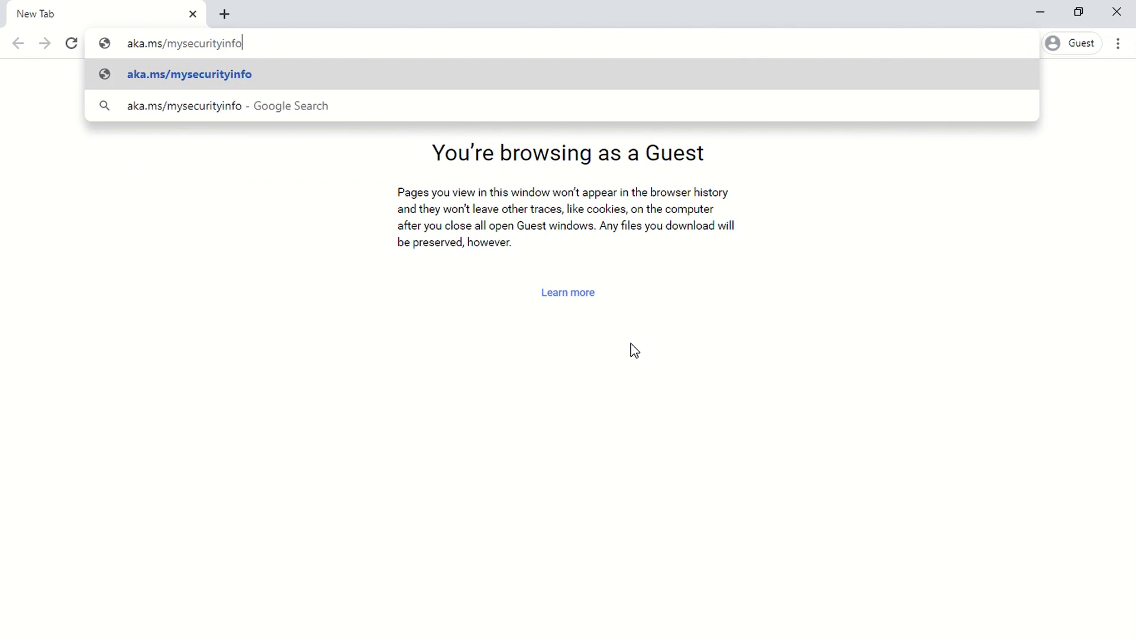
key("Return")
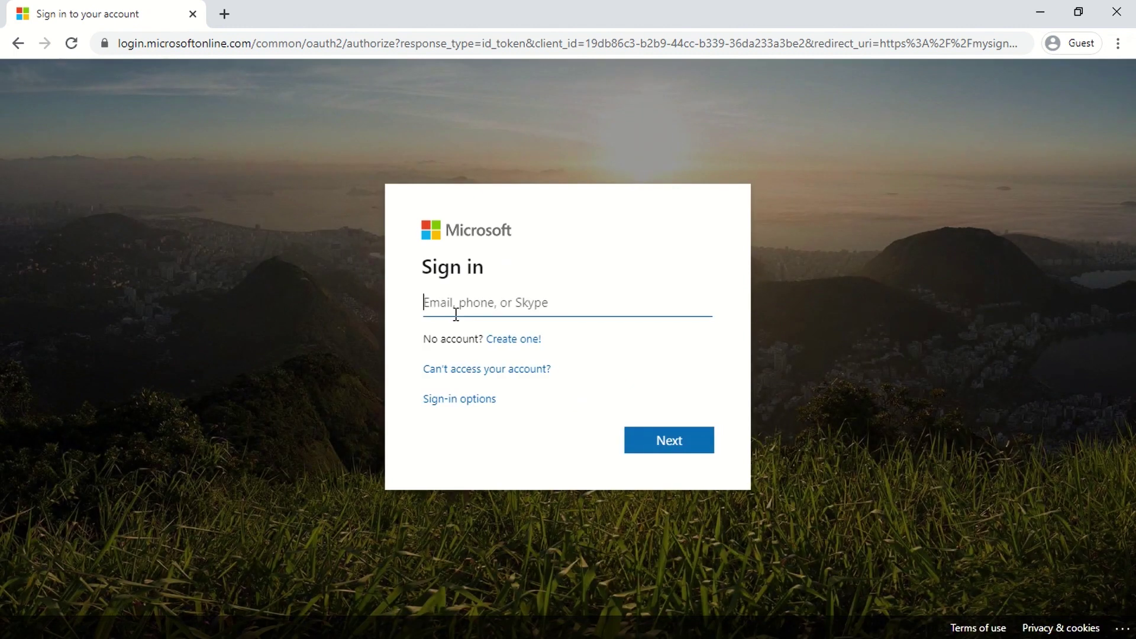
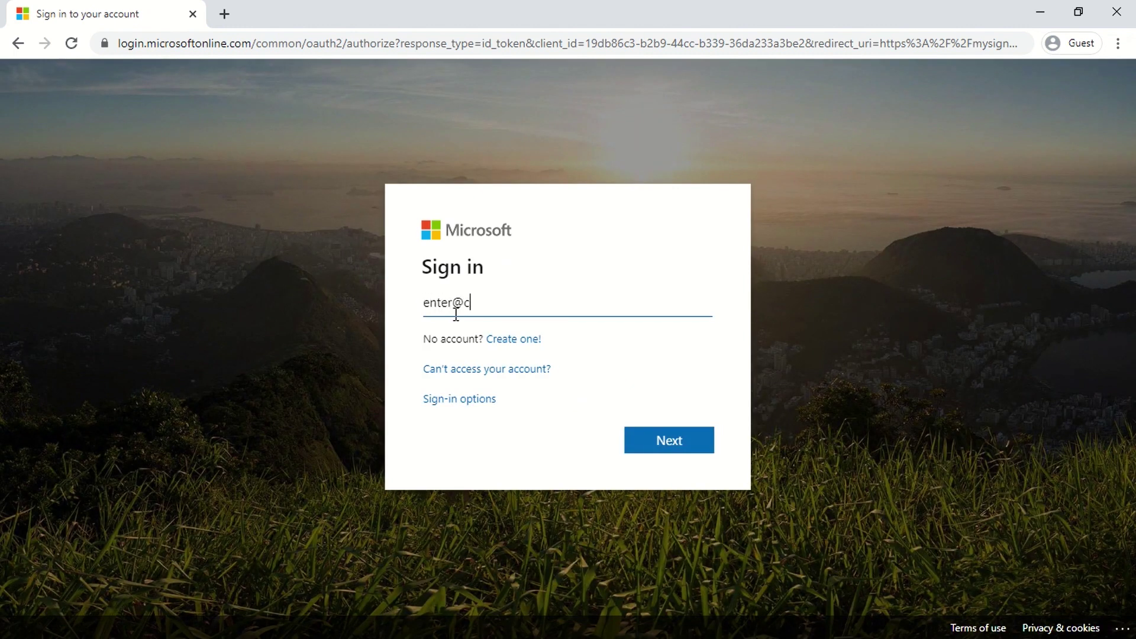
key("Return")
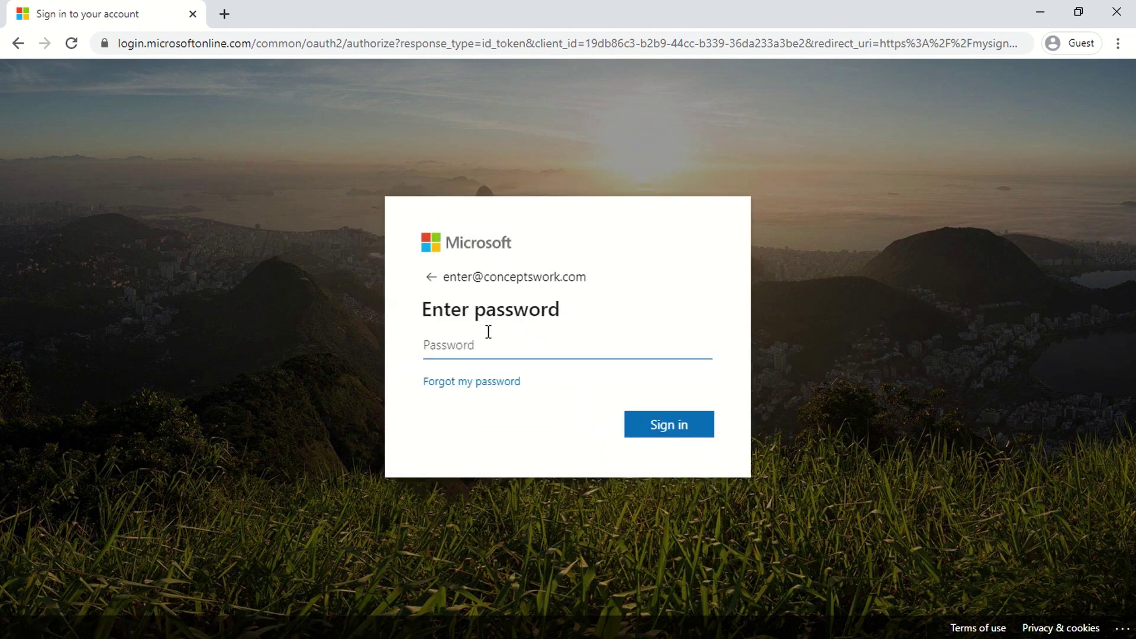
type("•")
key("Return")
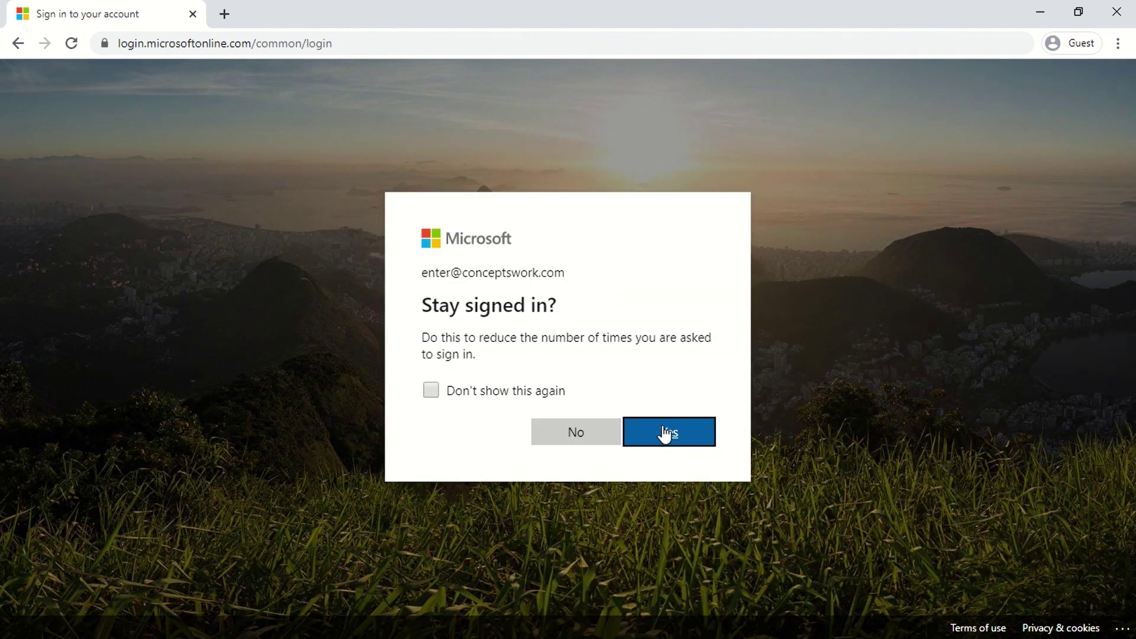
left_click(661, 427)
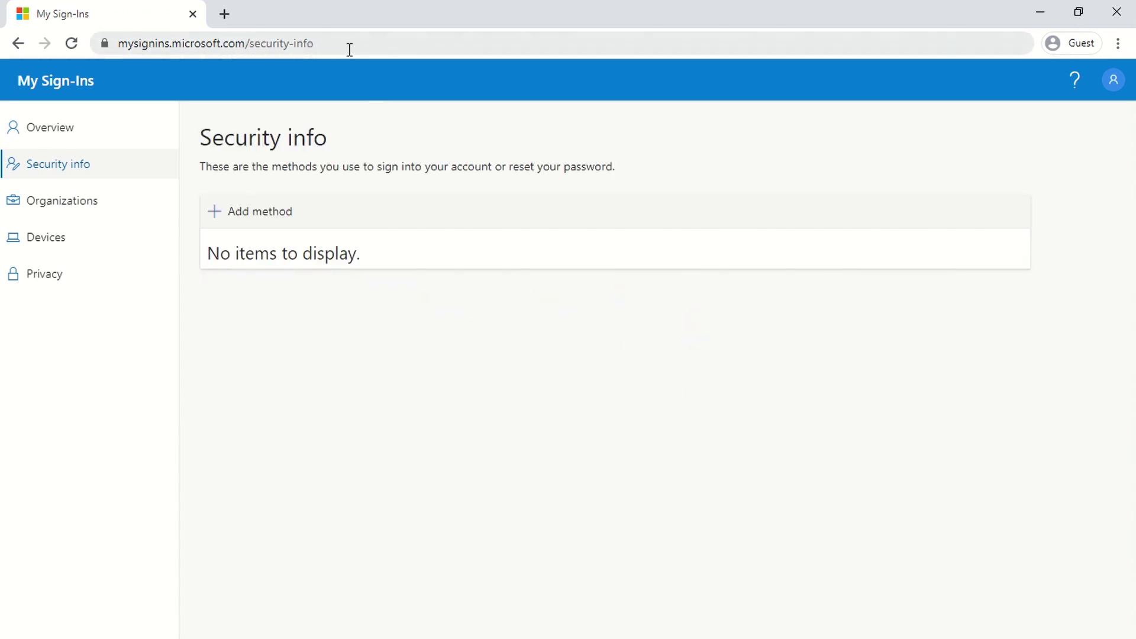
Step: Add a new sign-in method, choosing Authenticator app from the method list
left_click(1110, 91)
left_click(441, 396)
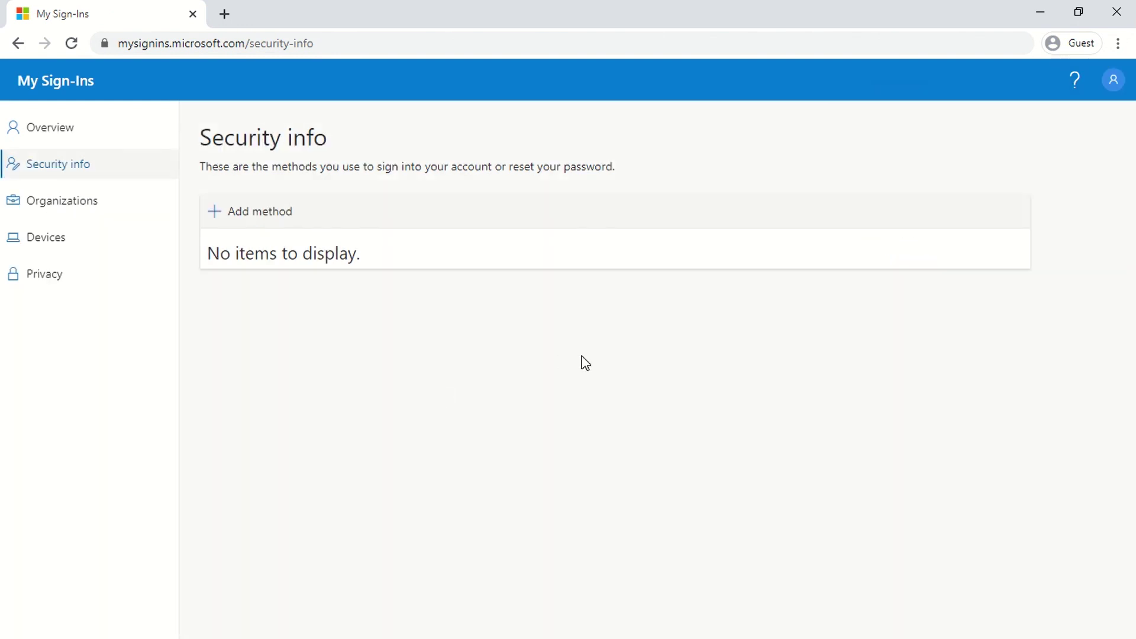
left_click(243, 226)
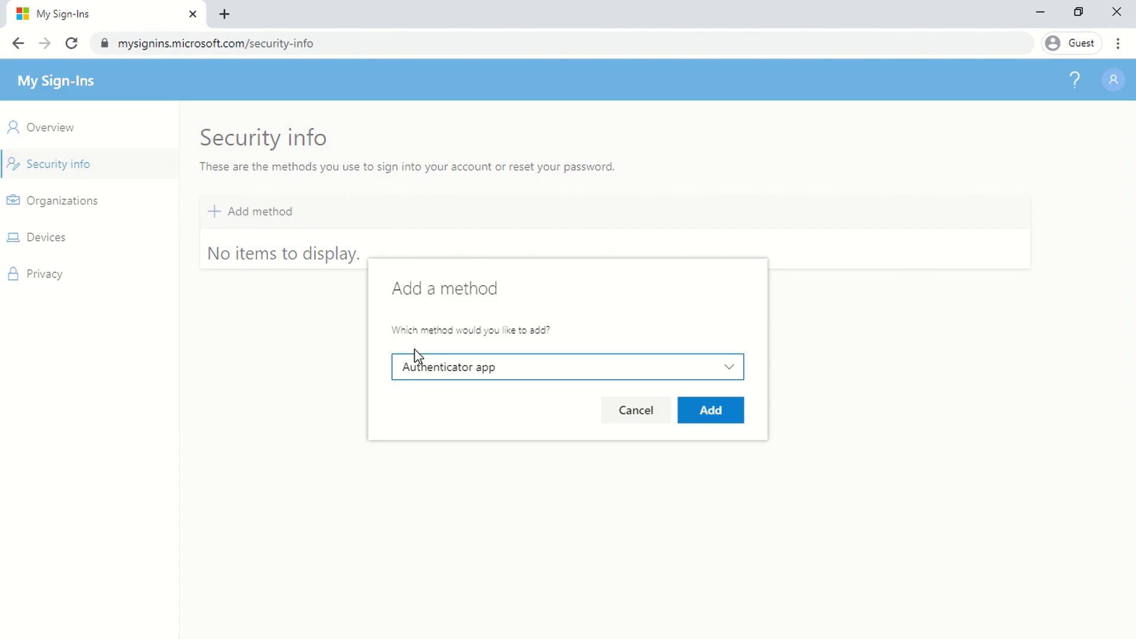
left_click(424, 378)
left_click(443, 403)
left_click(717, 415)
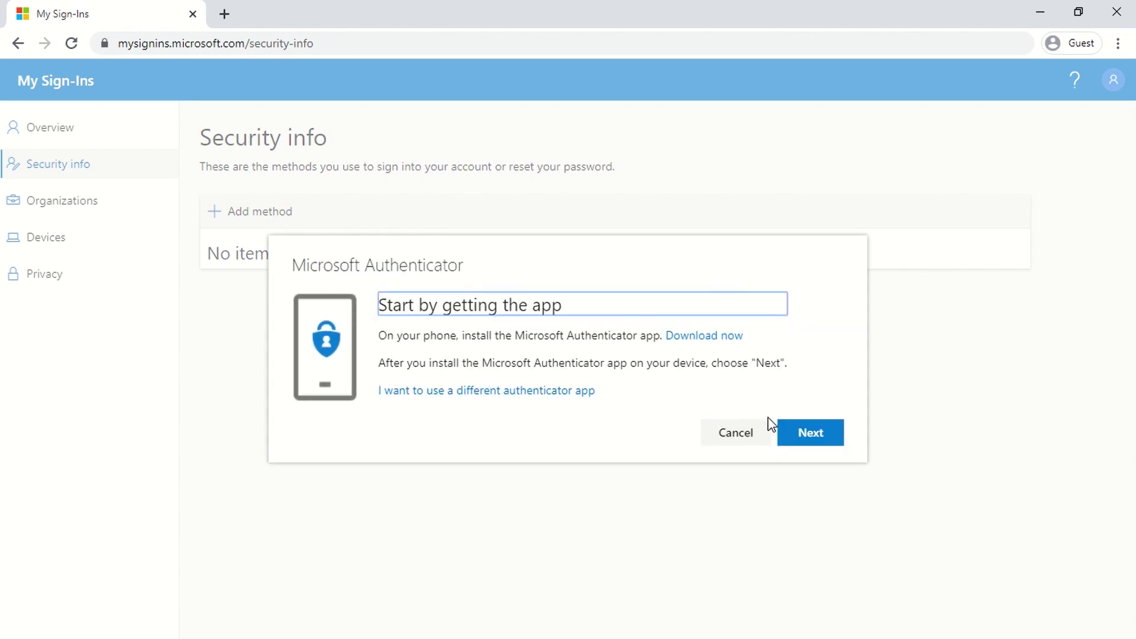
Step: Continue through the download and account setup steps to the QR code, moving the phone mirror window aside
left_click(790, 431)
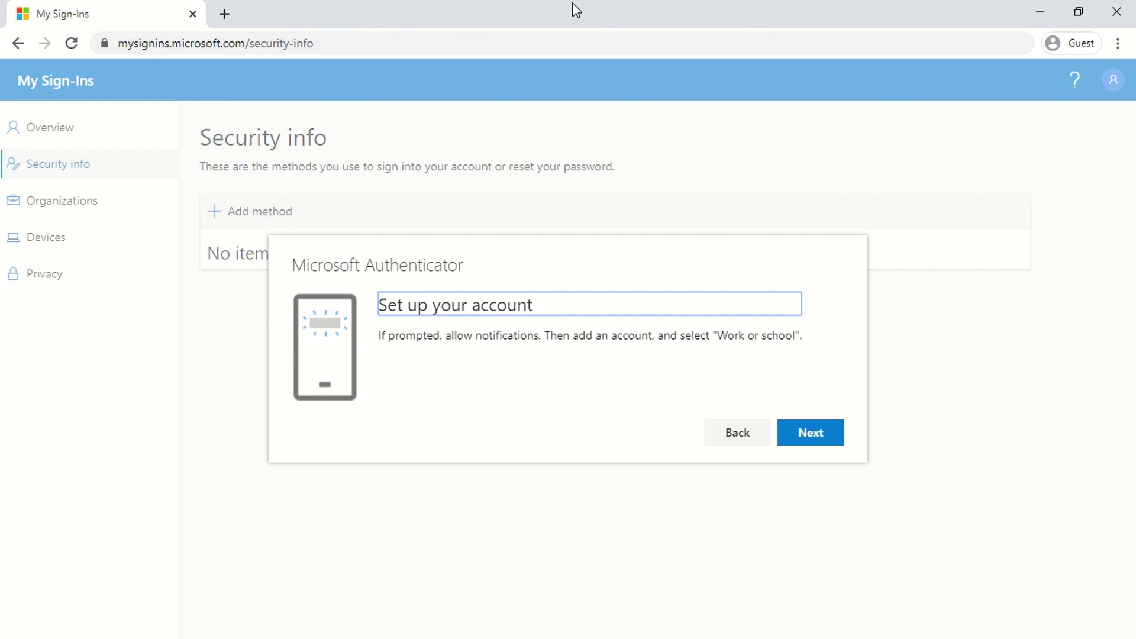
left_click(826, 449)
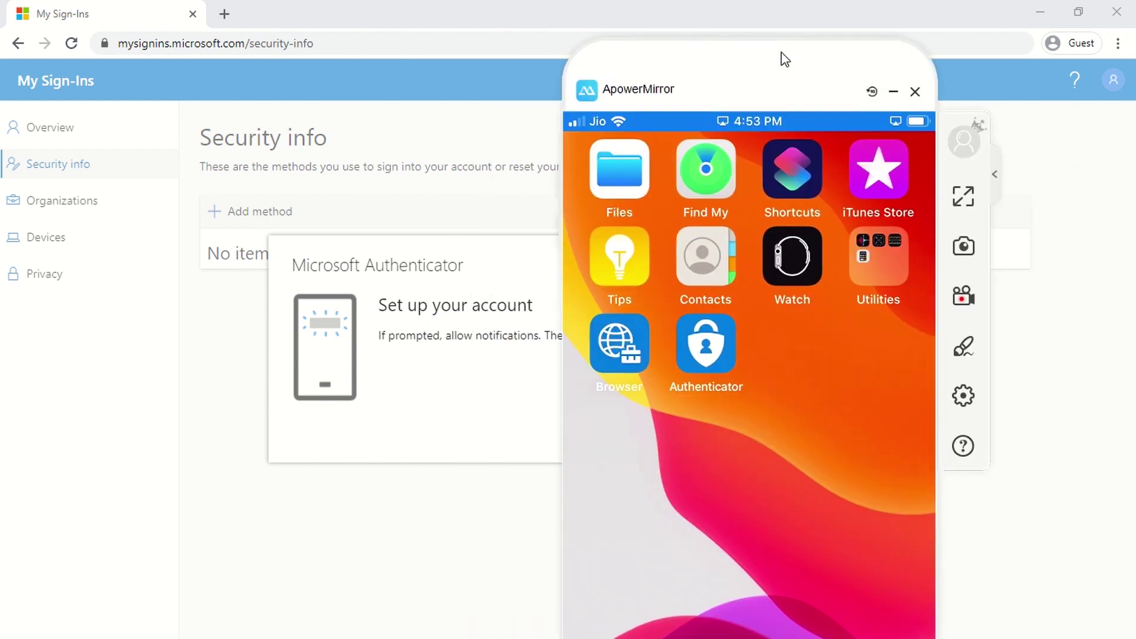
left_click_drag(781, 56, 890, 44)
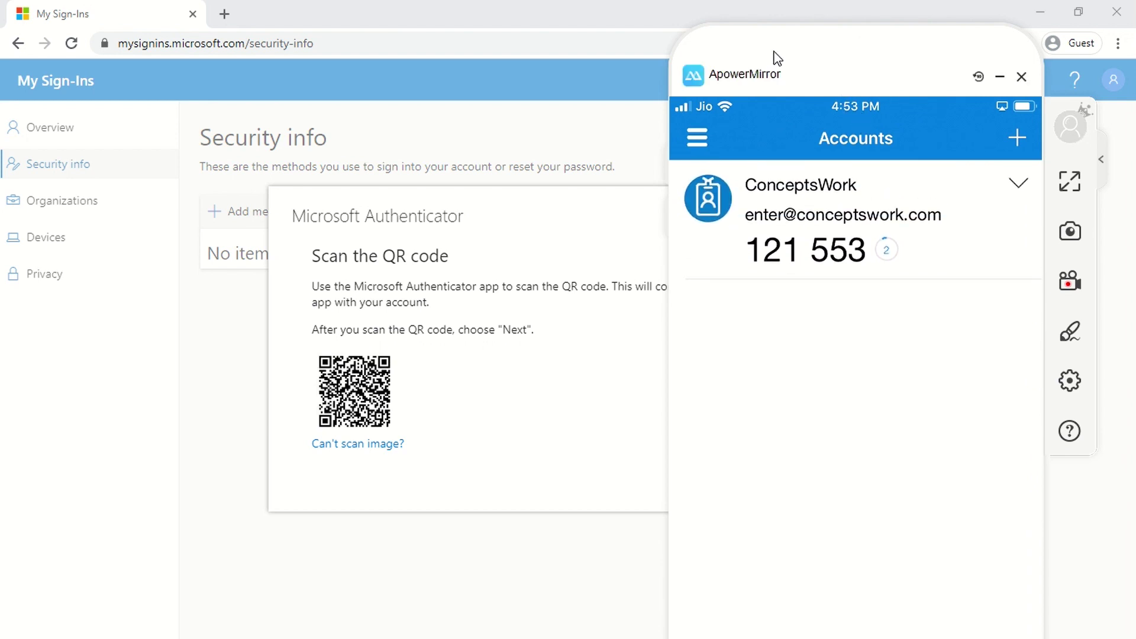
left_click_drag(777, 58, 777, 15)
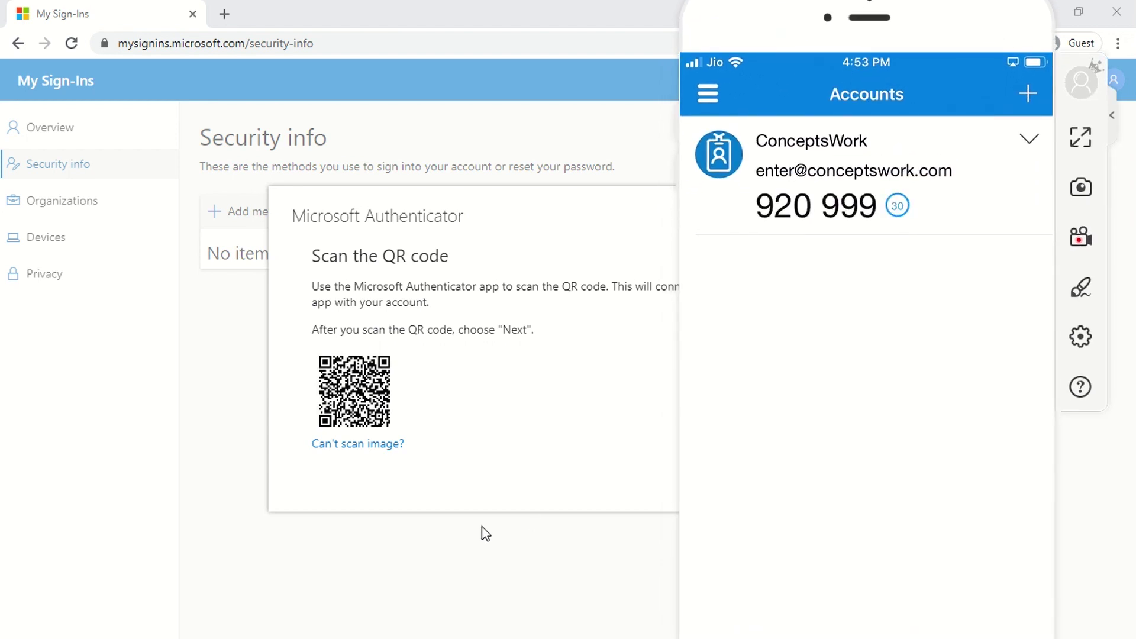
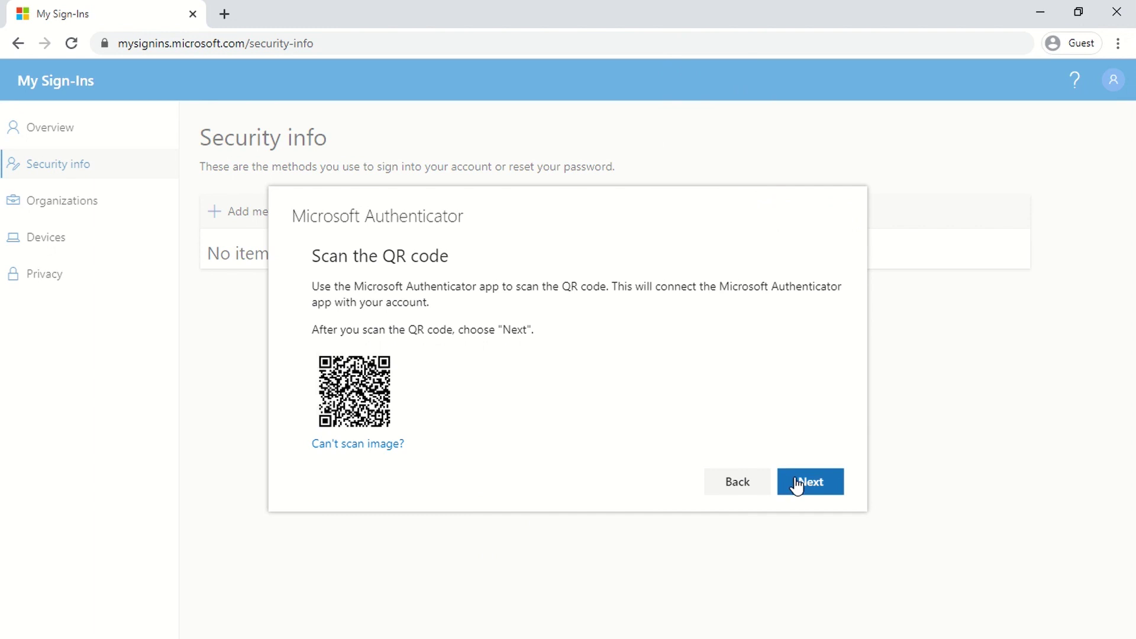
Step: Complete Microsoft Authenticator registration after approving the phone's test notification
left_click(799, 483)
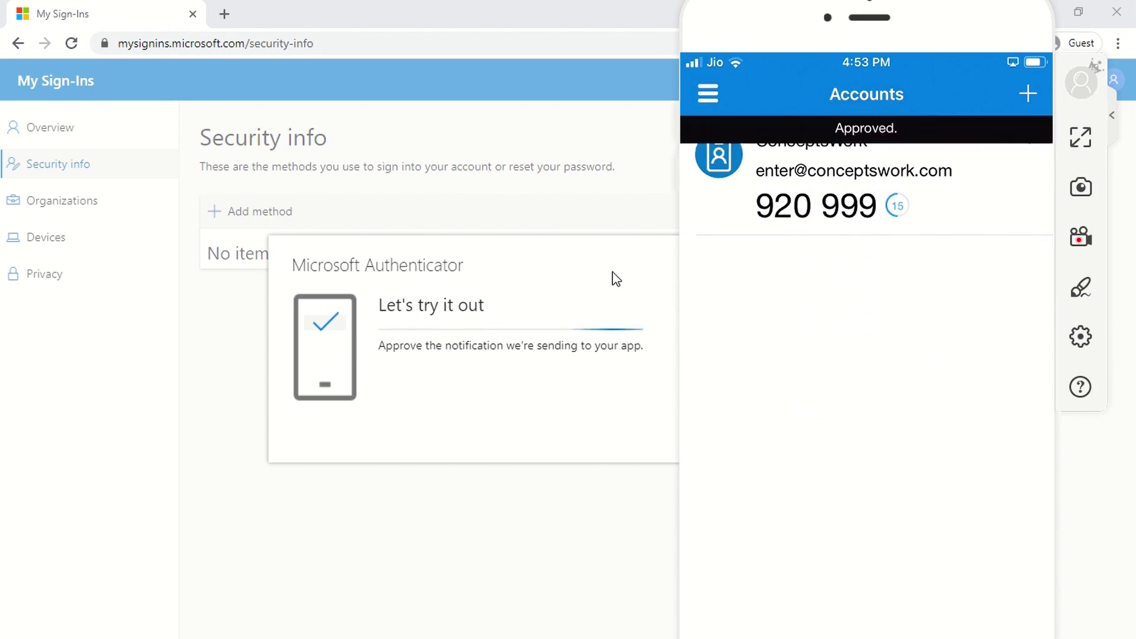
left_click(540, 361)
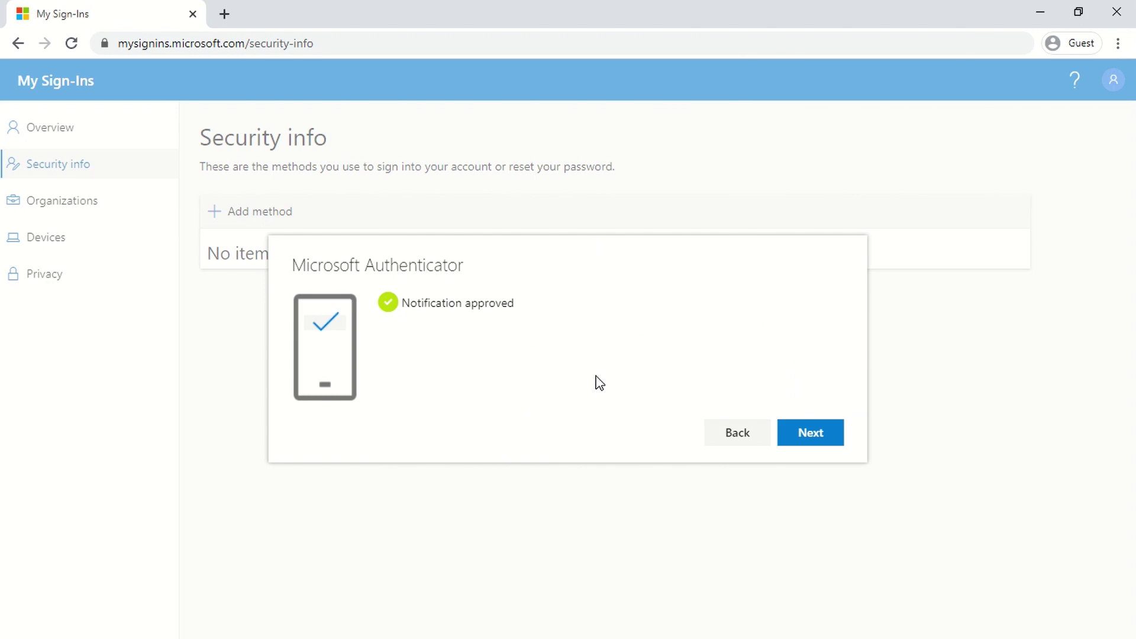
left_click(801, 431)
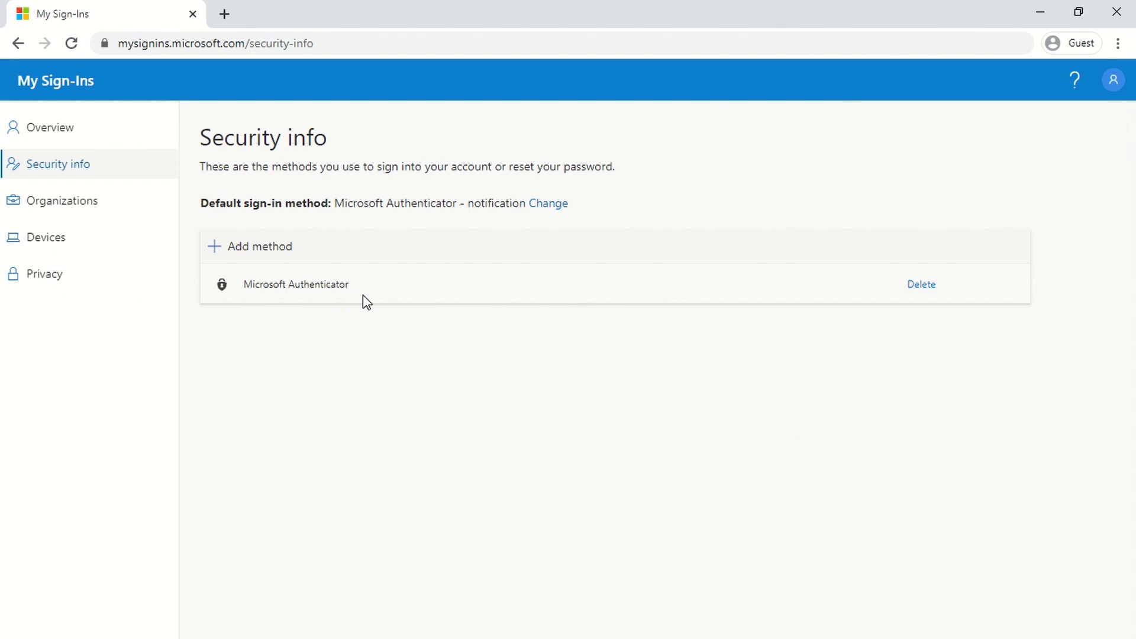
Step: Open the My Account panel and switch to the mirrored phone's Authenticator account list
left_click(1113, 81)
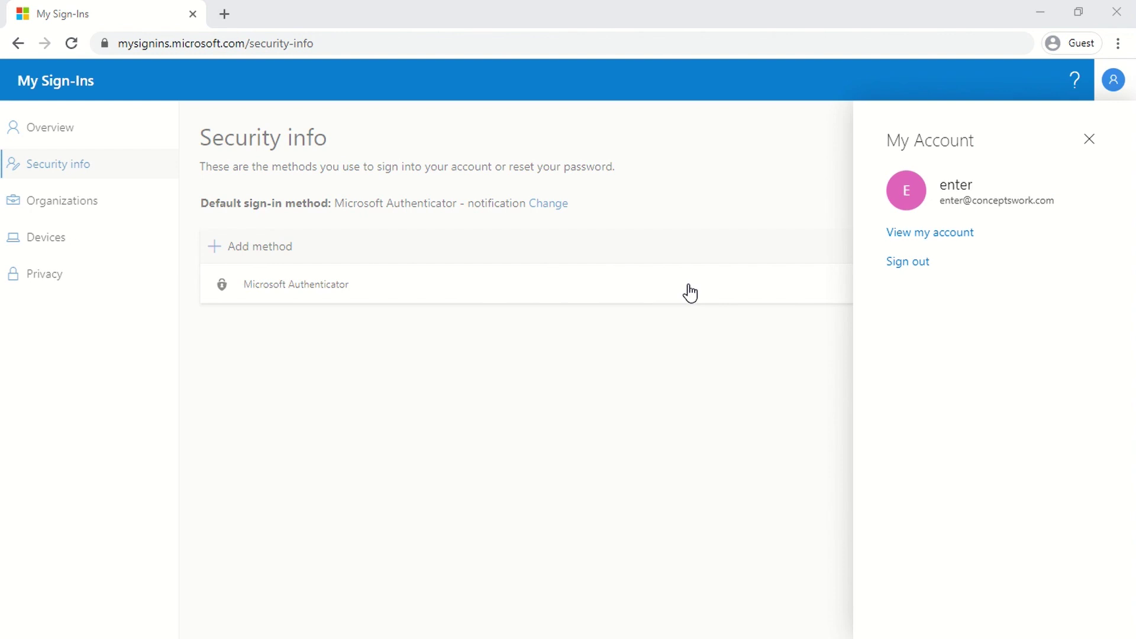
key("alt+Tab")
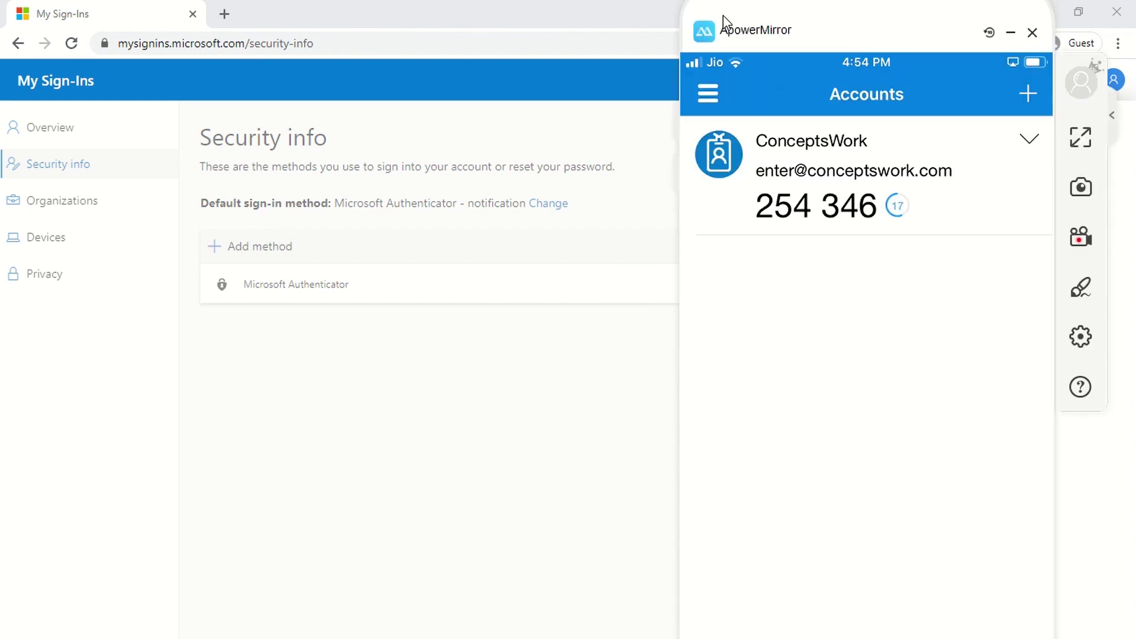
Step: Open the ConceptsWork account's phone sign-in options in Authenticator, then check the side menu
left_click_drag(761, 21, 489, 20)
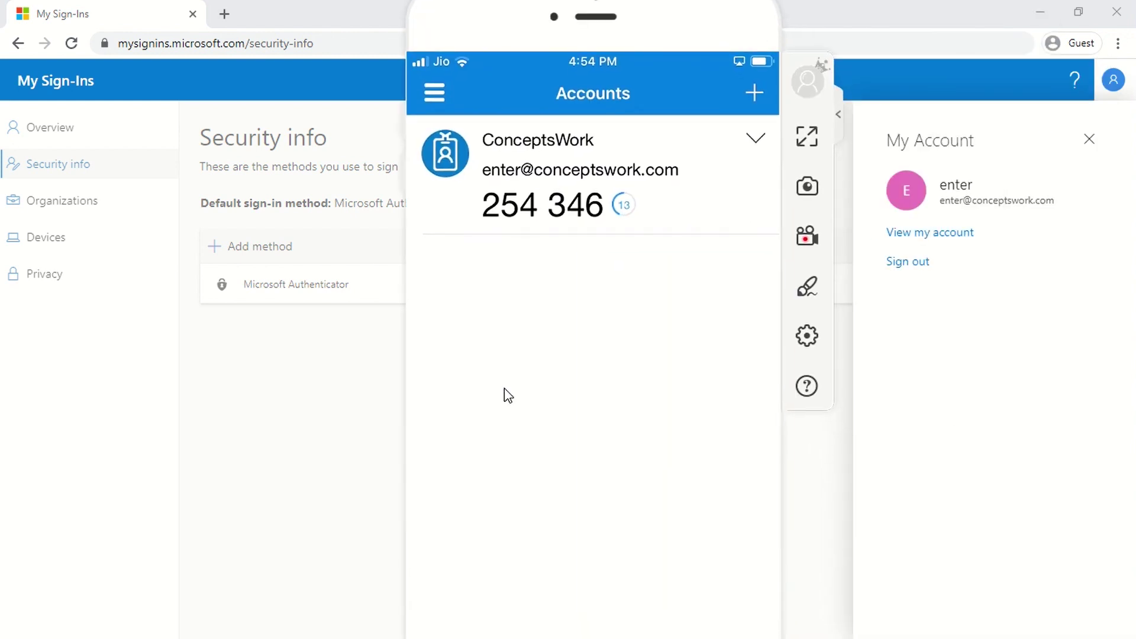
left_click(756, 142)
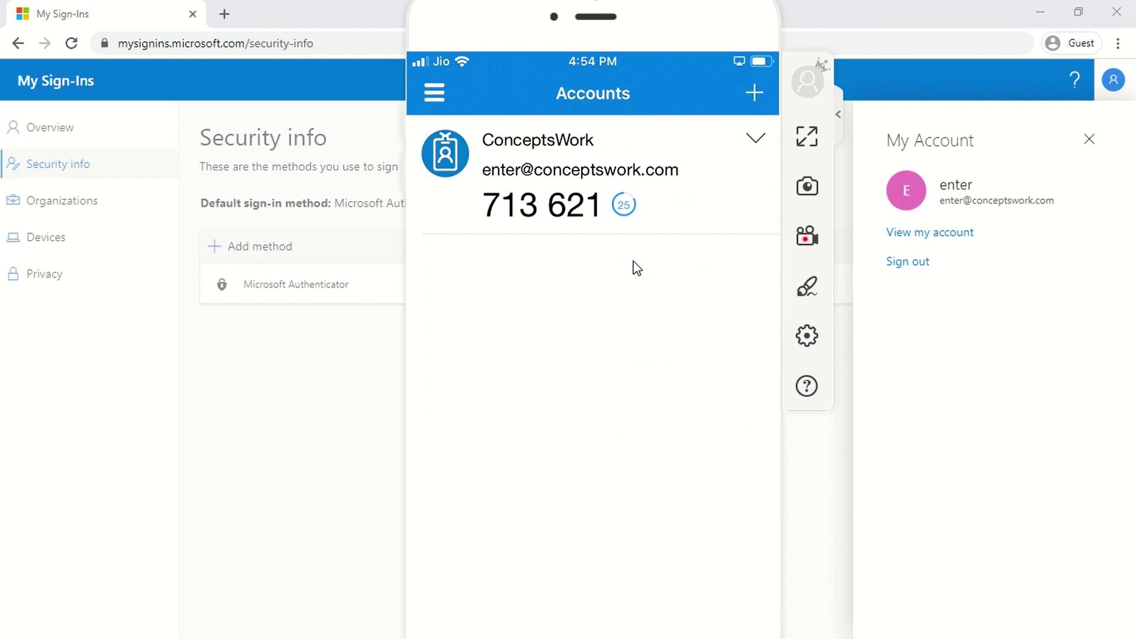
left_click(435, 95)
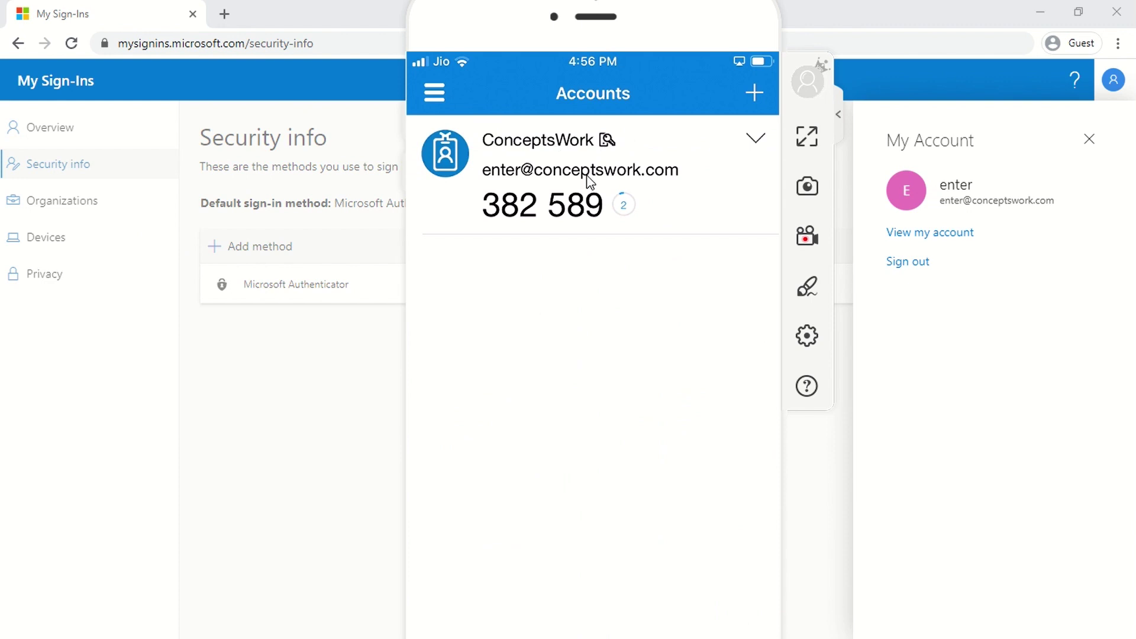
Step: Sign out of the work account and navigate Chrome to portal.azure.com
left_click(915, 269)
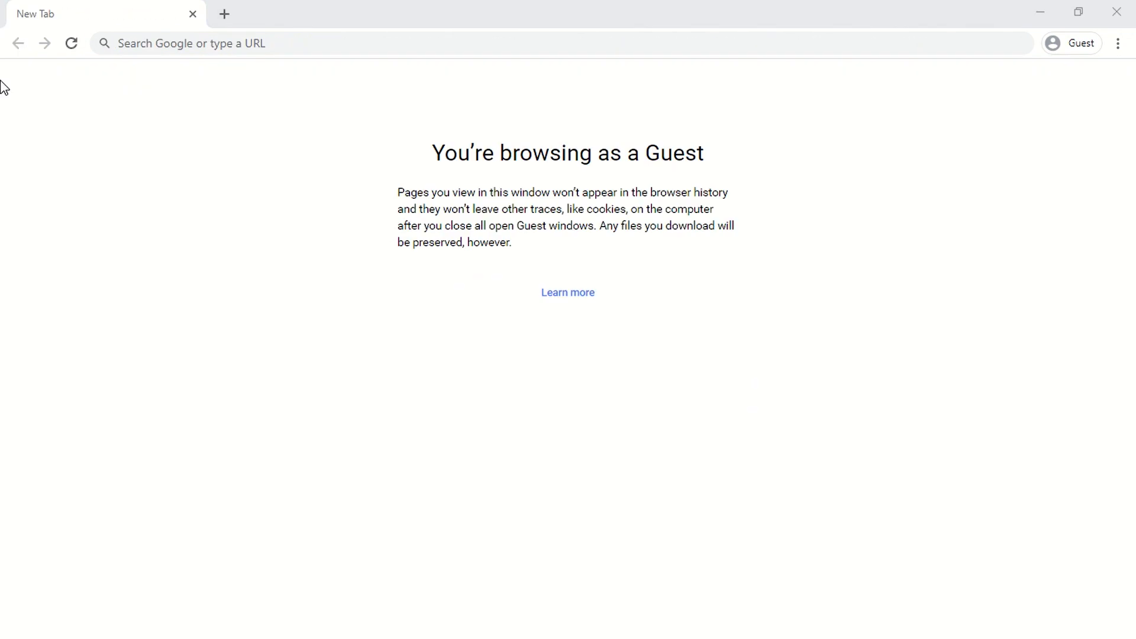
left_click(184, 49)
type("port")
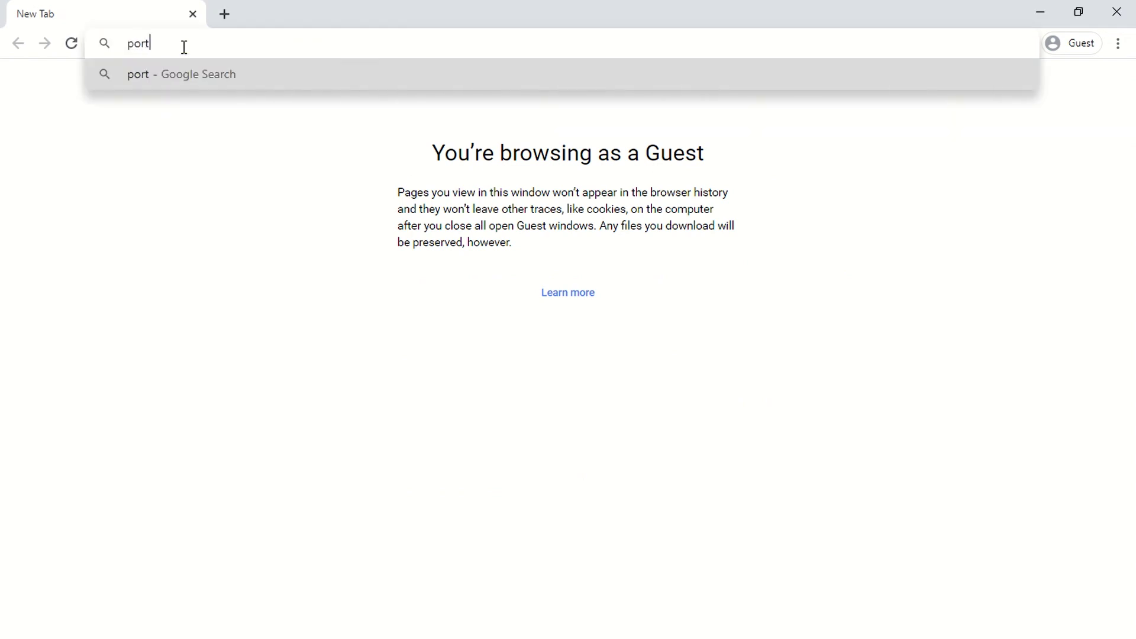
type("al.azure.coin")
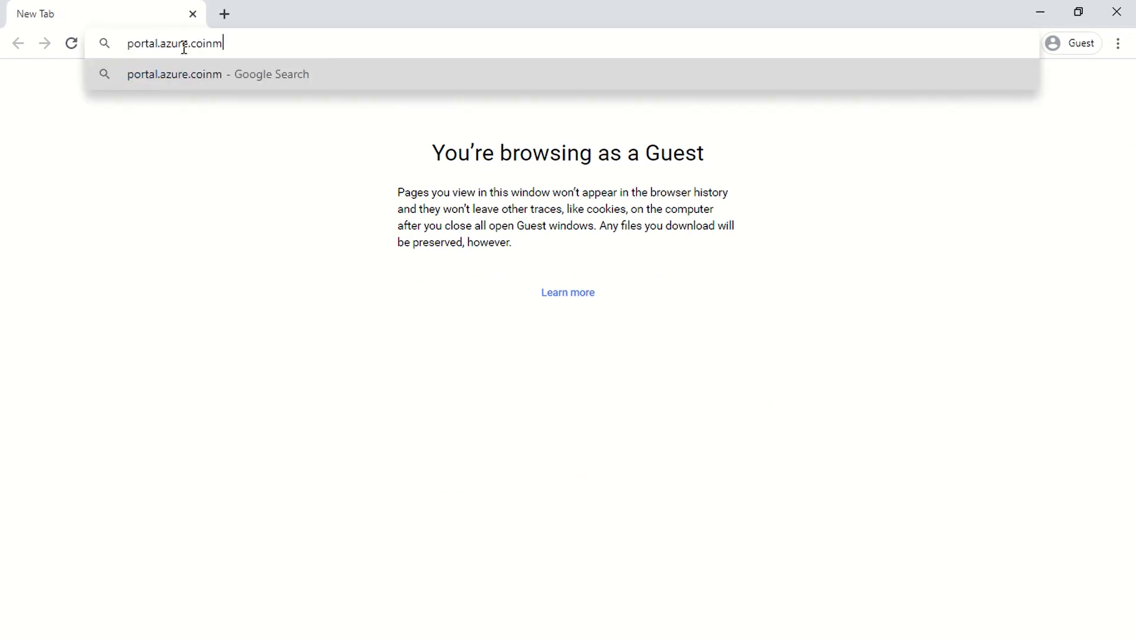
key("BackSpace")
key("BackSpace")
type("m")
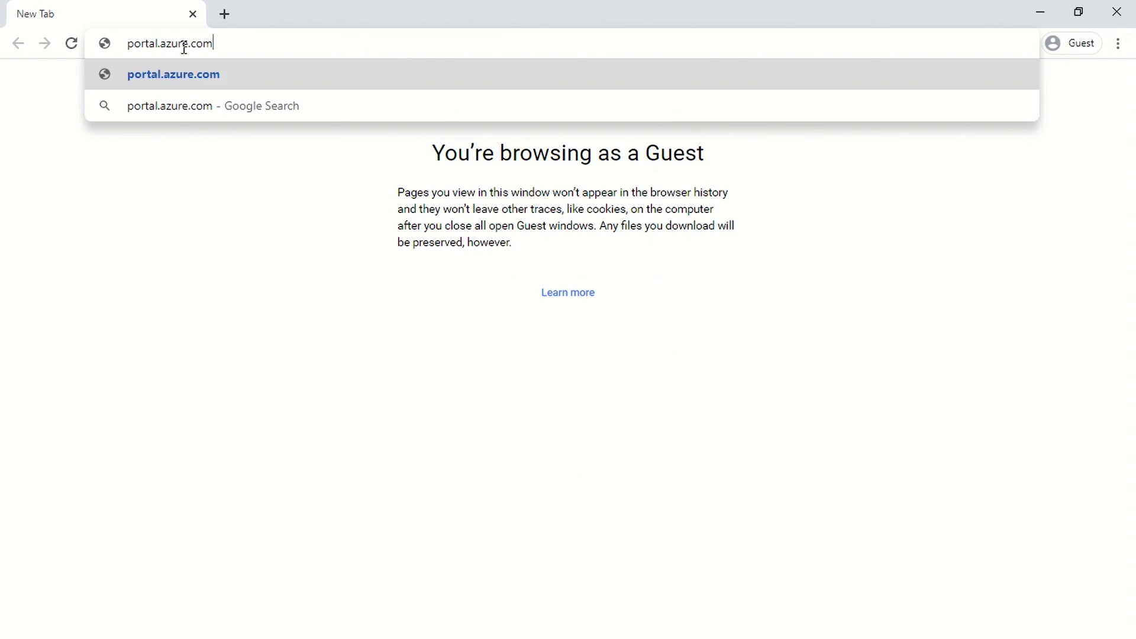
key("Return")
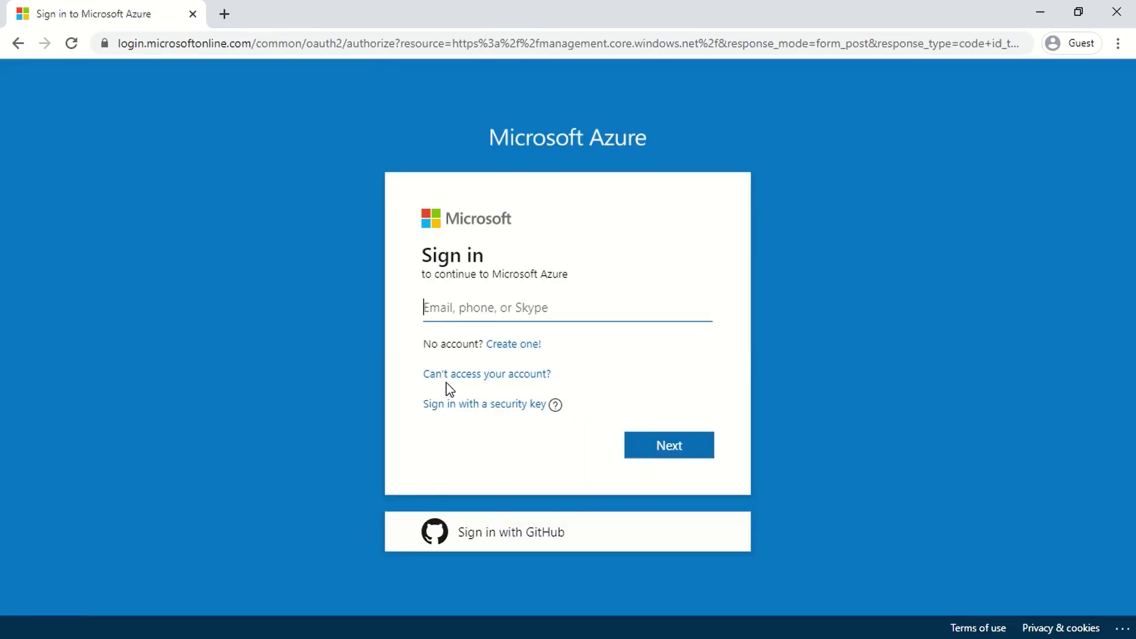
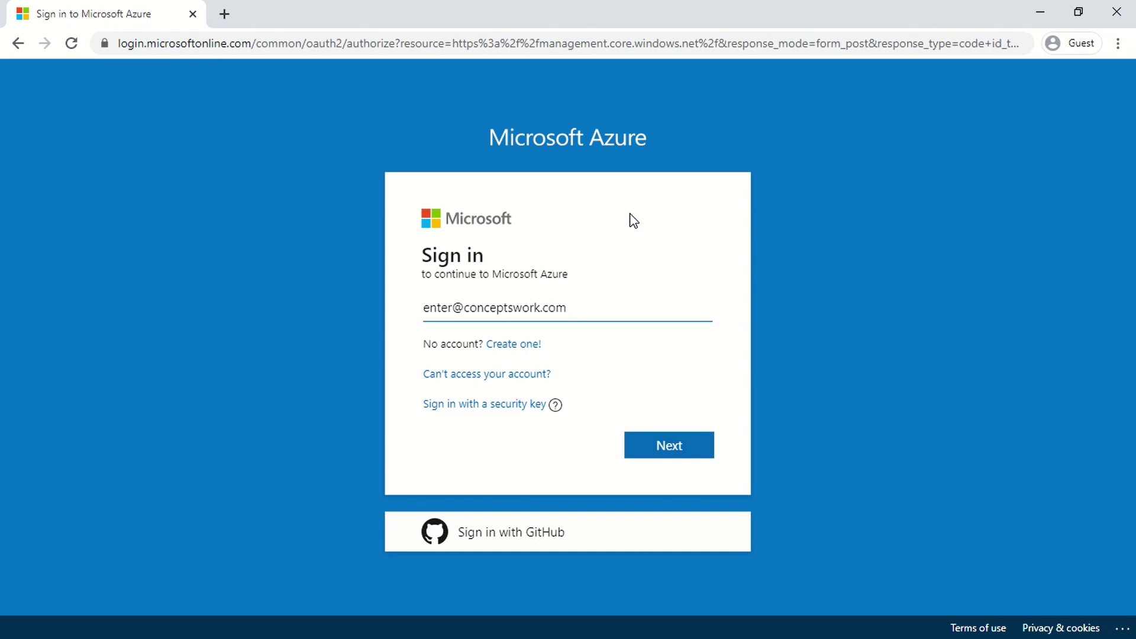
Step: Submit the e-mail and approve the Azure sign-in in Authenticator by matching number 68
left_click(643, 447)
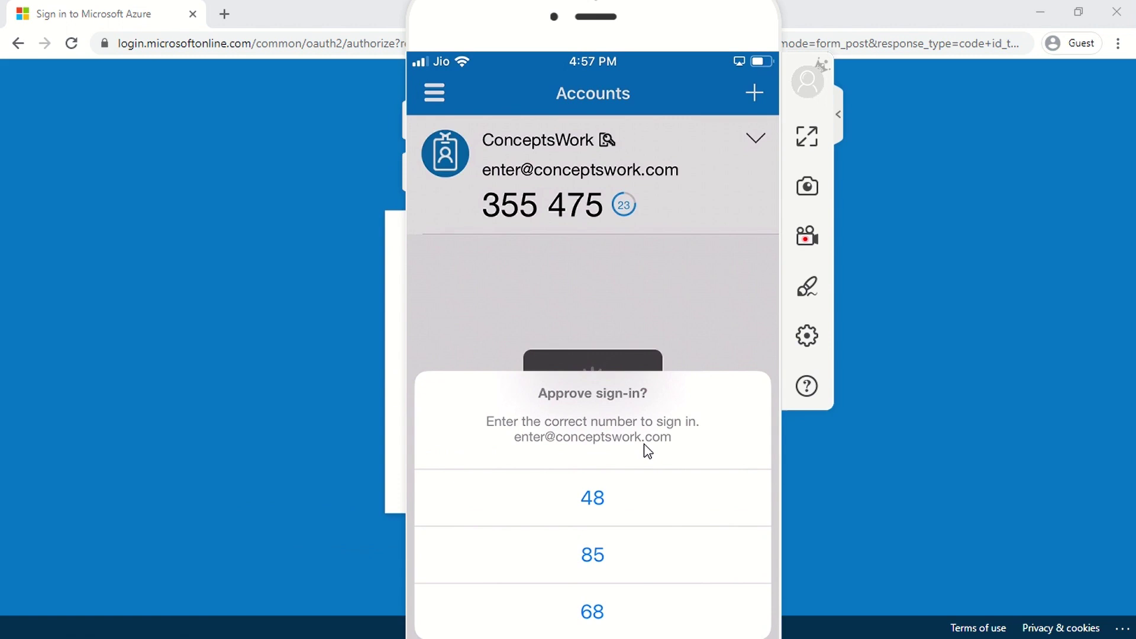
left_click_drag(426, 13, 713, 20)
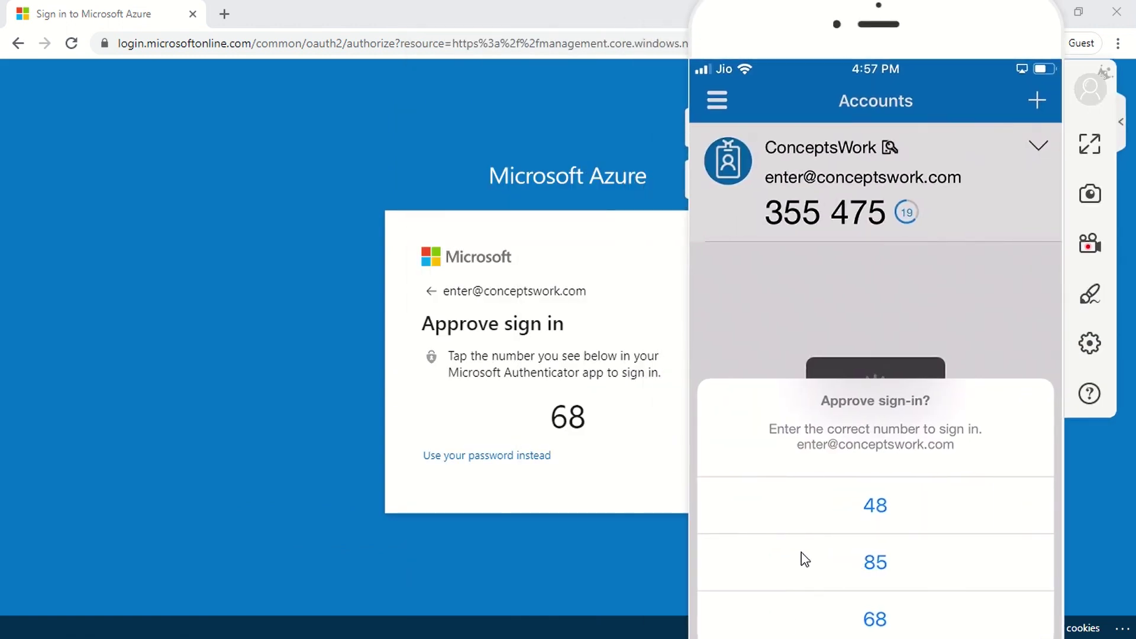
left_click(831, 615)
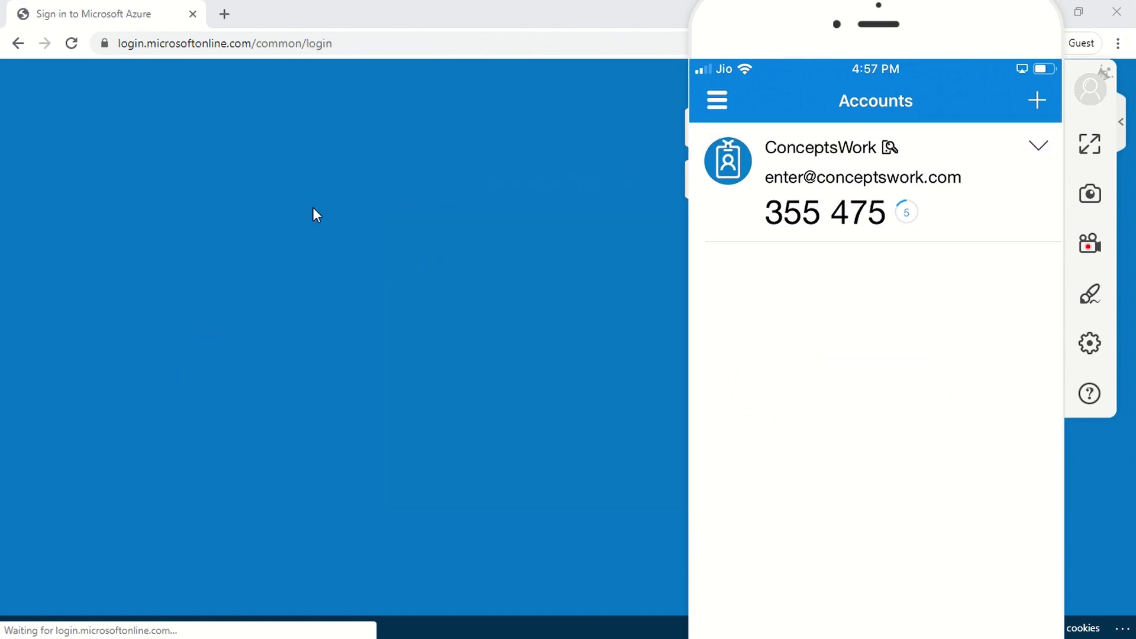
left_click(260, 213)
Step: Choose to stay signed in and close the Azure Advisor recommendations popup
left_click(678, 470)
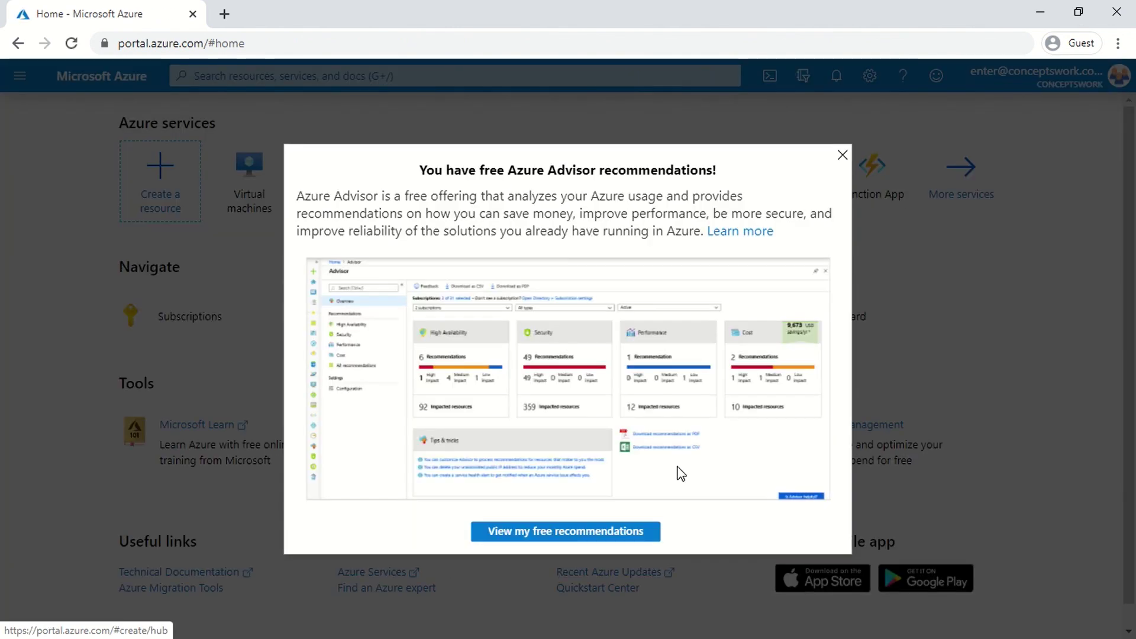
left_click(842, 155)
mouse_move(848, 161)
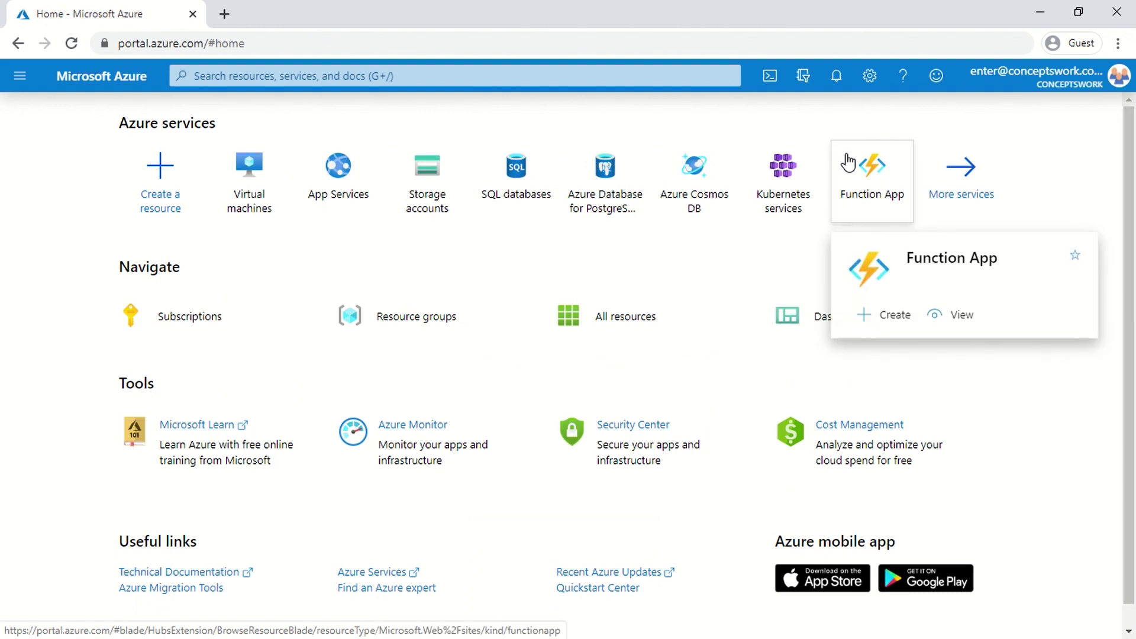